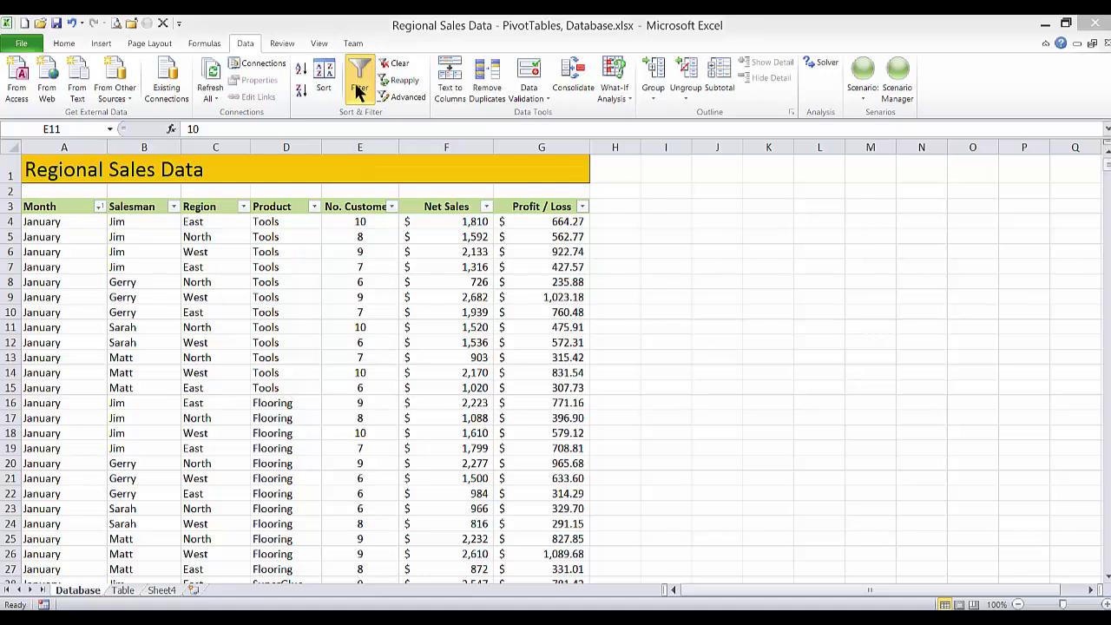
Review the distinct names in the Salesman column's filter list without changing the filter
click(176, 207)
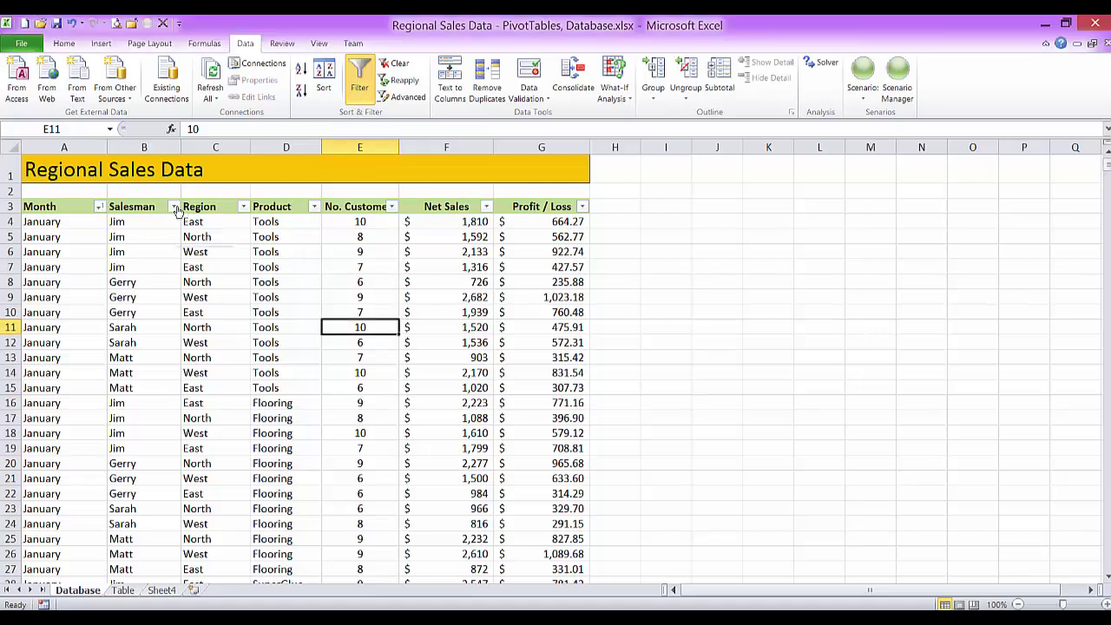
click(174, 207)
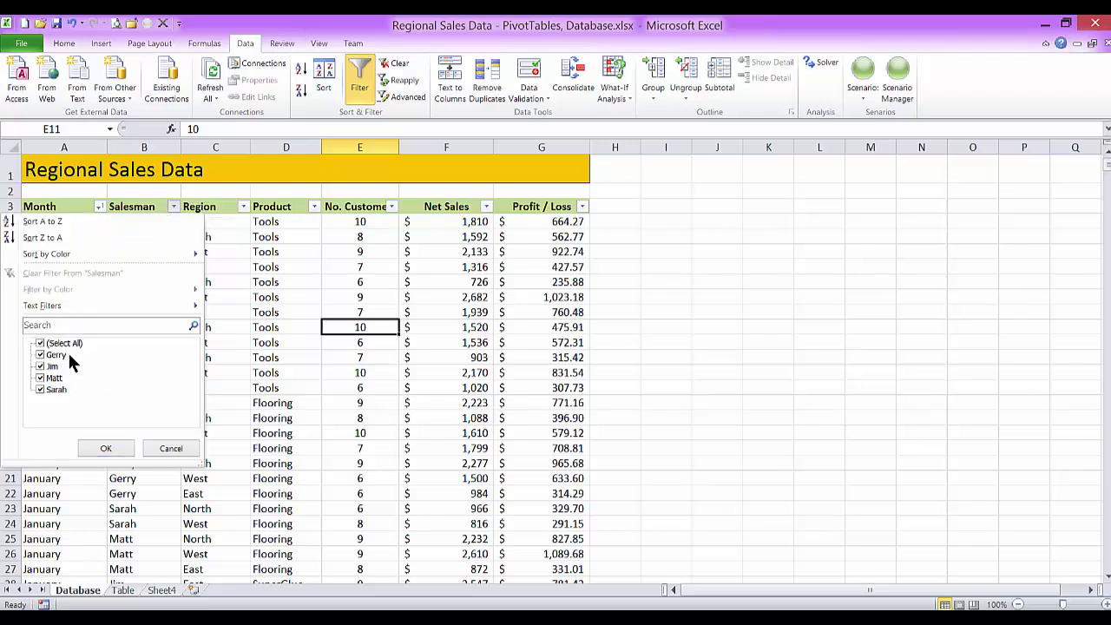
click(104, 448)
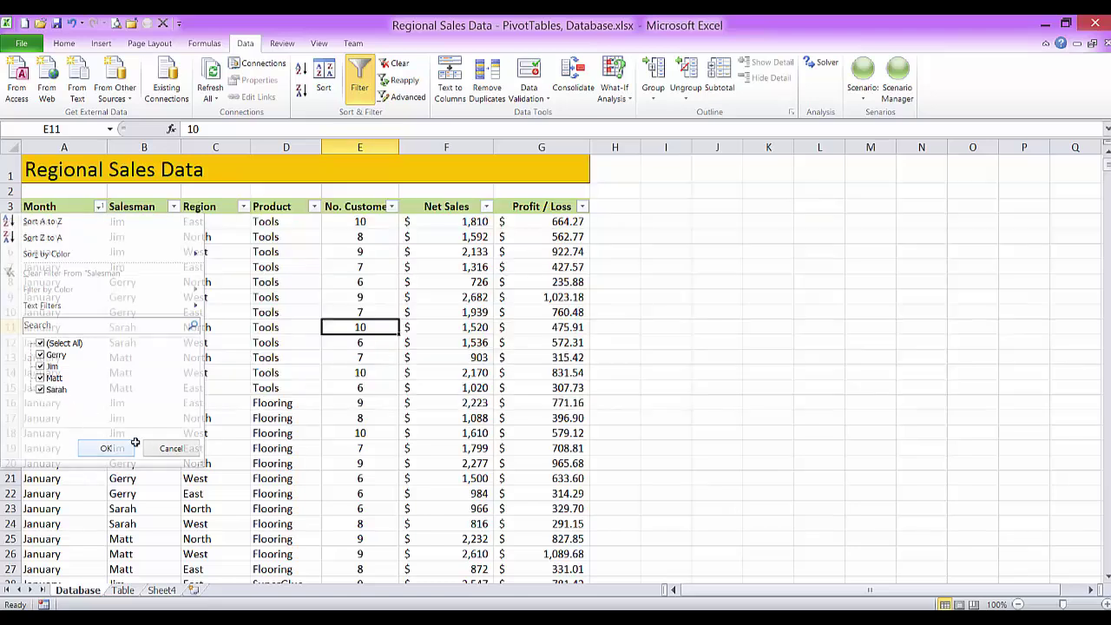
List the four salespeople's first names alphabetically in cells A2 to A5 of Sheet4
click(166, 590)
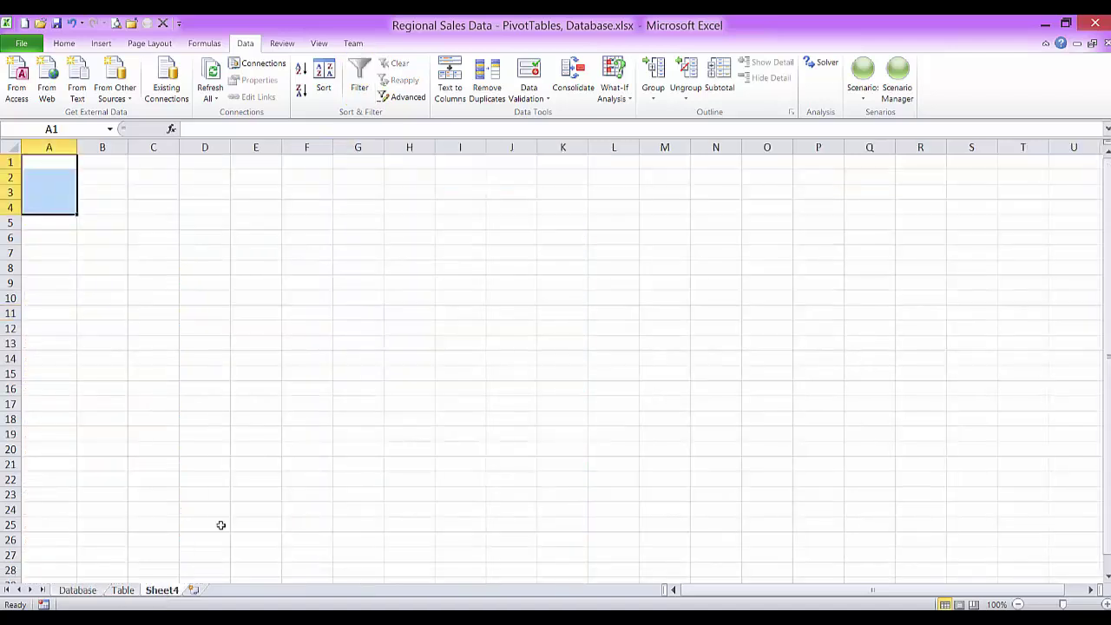
click(34, 175)
text(Ge)
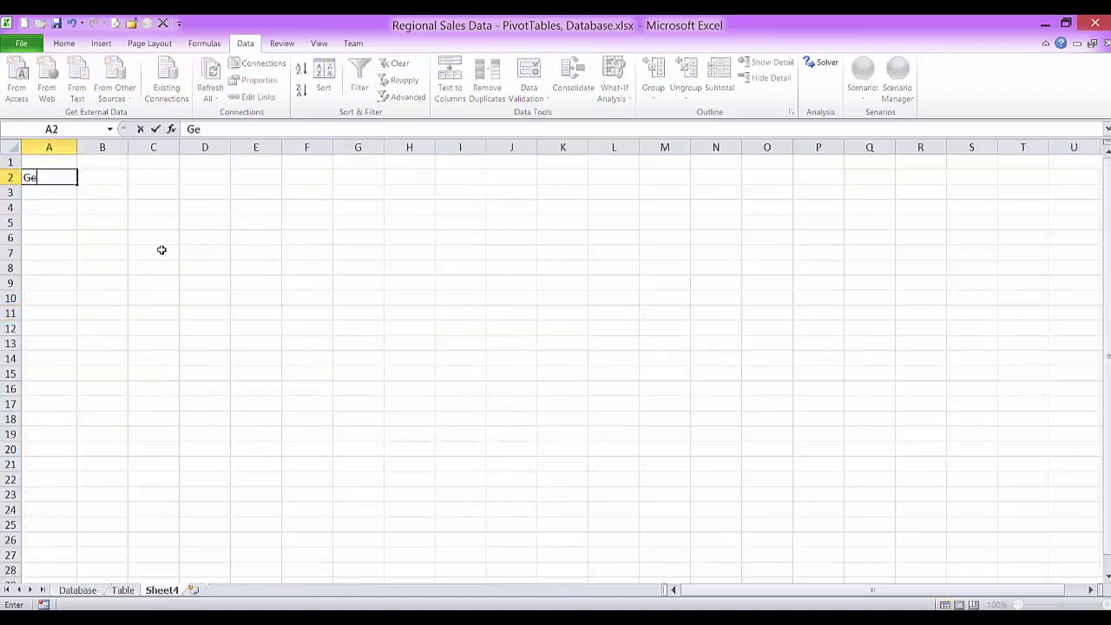
text(rry)
key(Return)
text(Jim)
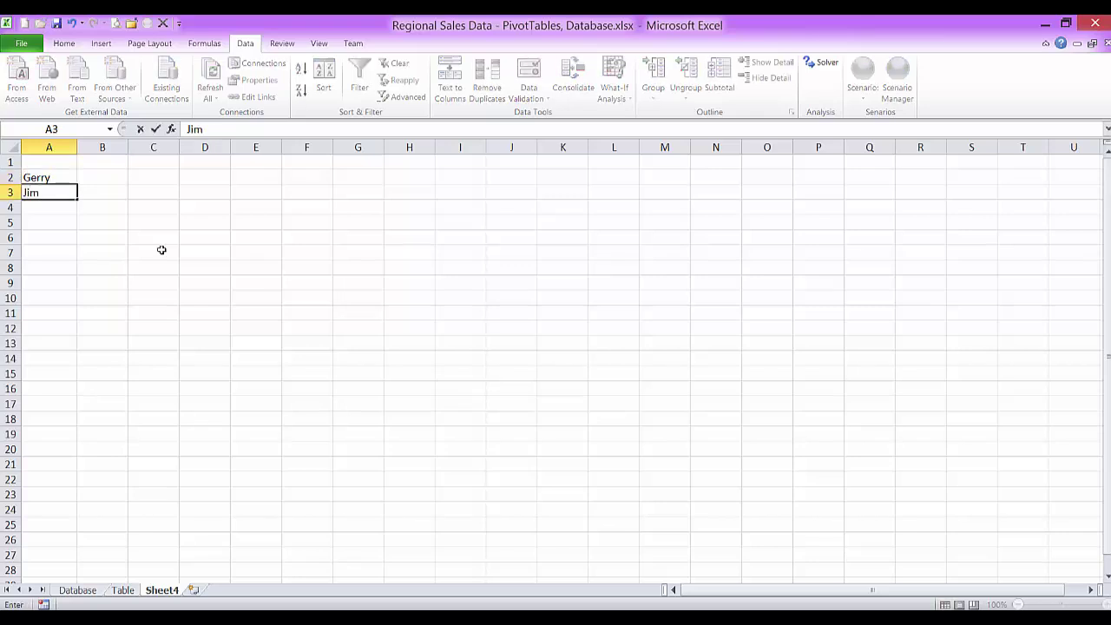
key(Return)
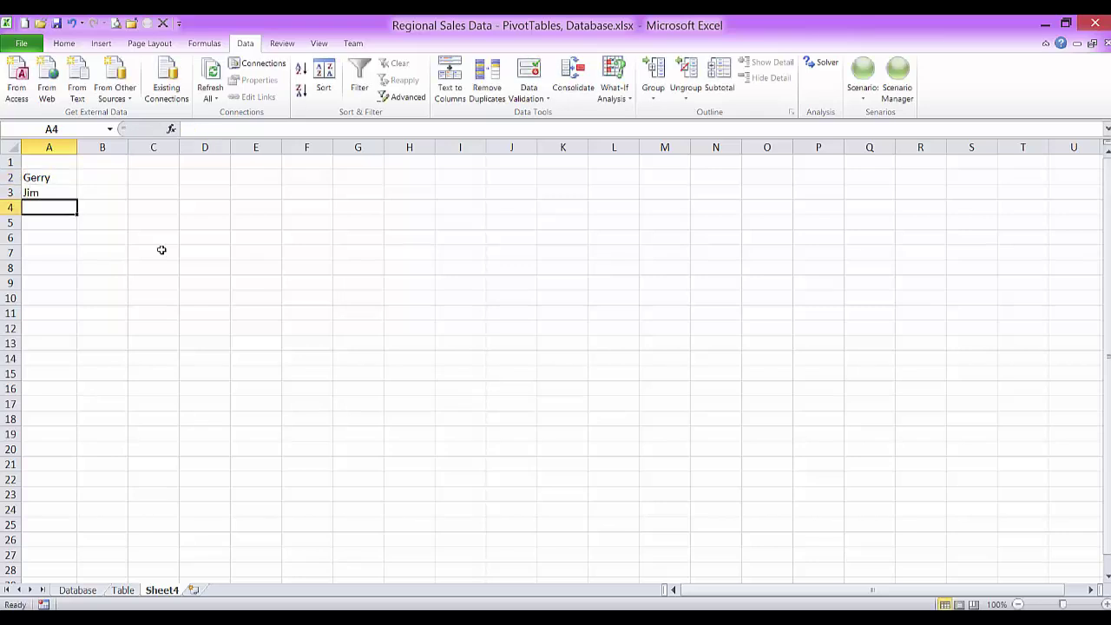
text(Matt)
key(Return)
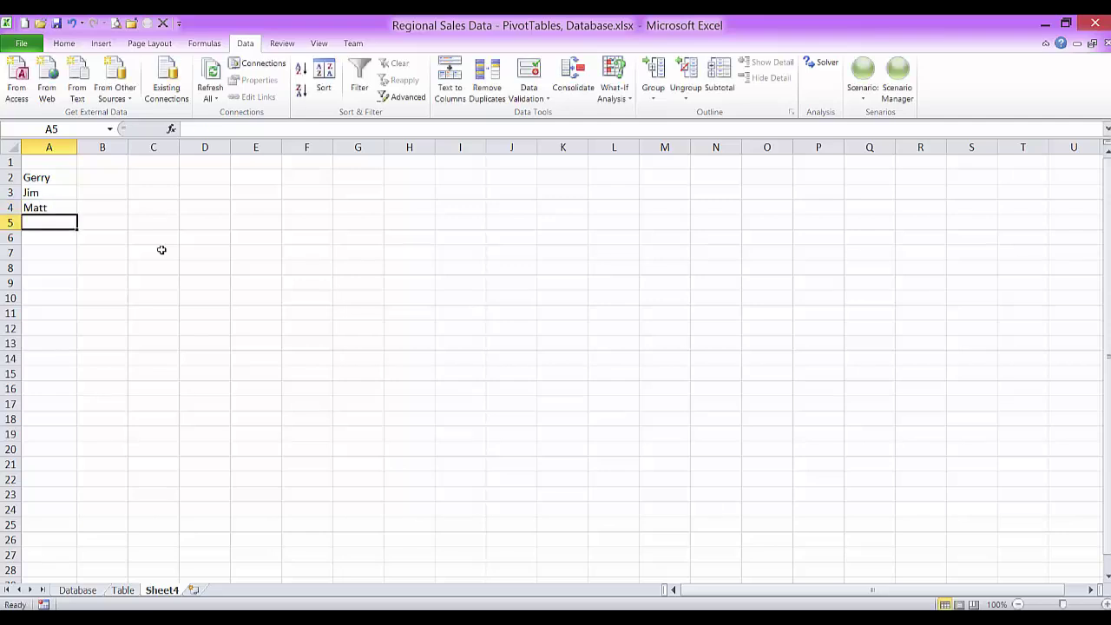
text(Sarah)
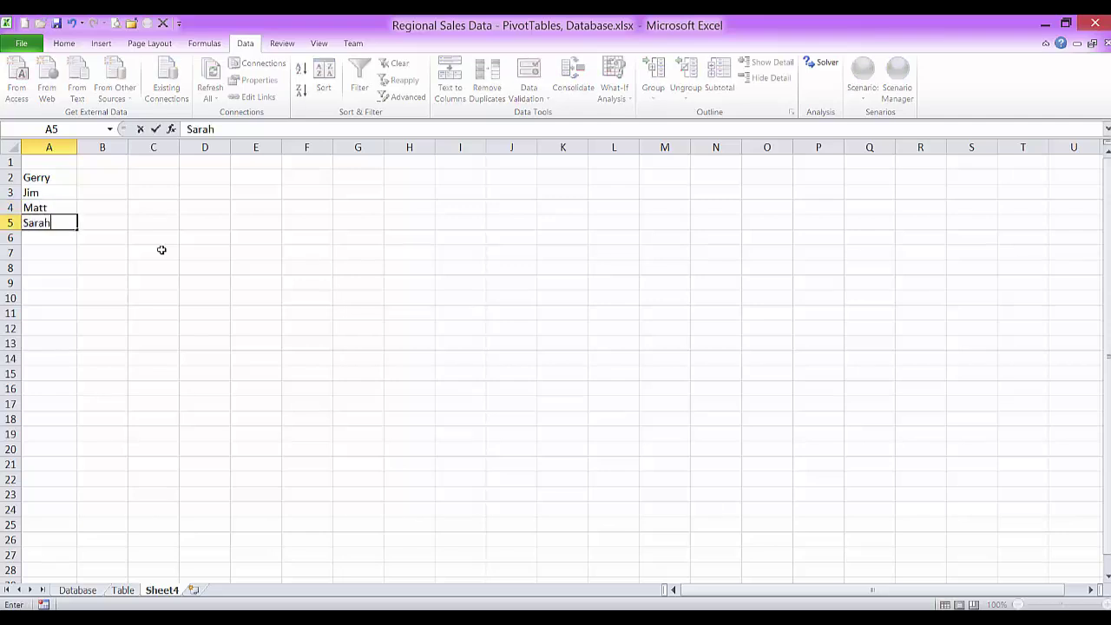
key(Up)
Add the header "Salesman" in cell A1 above the names on Sheet4
key(Up)
key(Up)
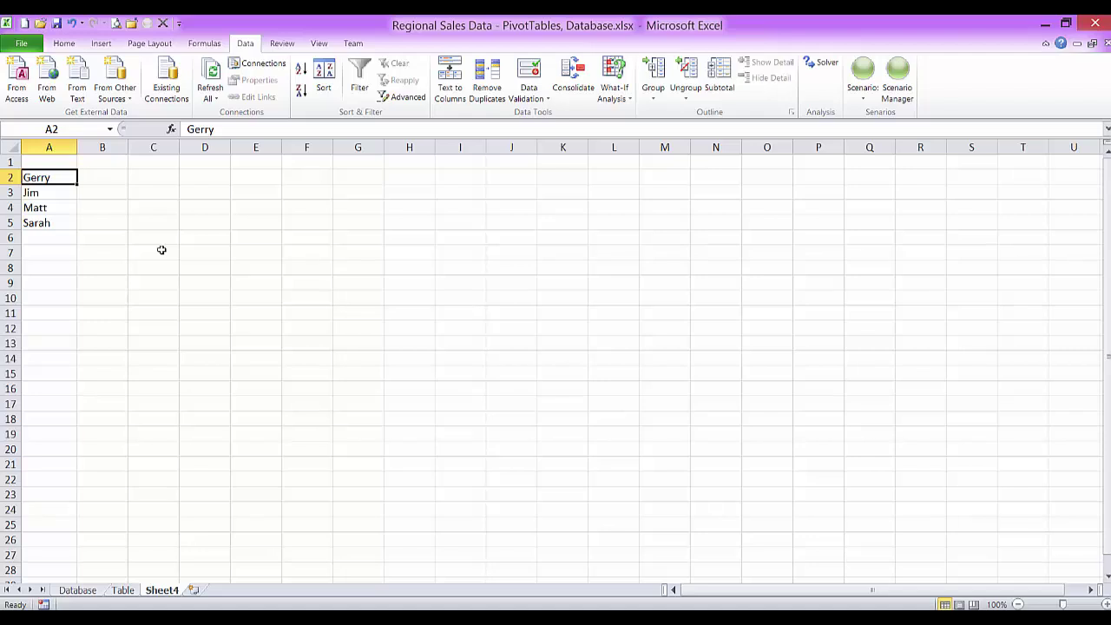
key(Up)
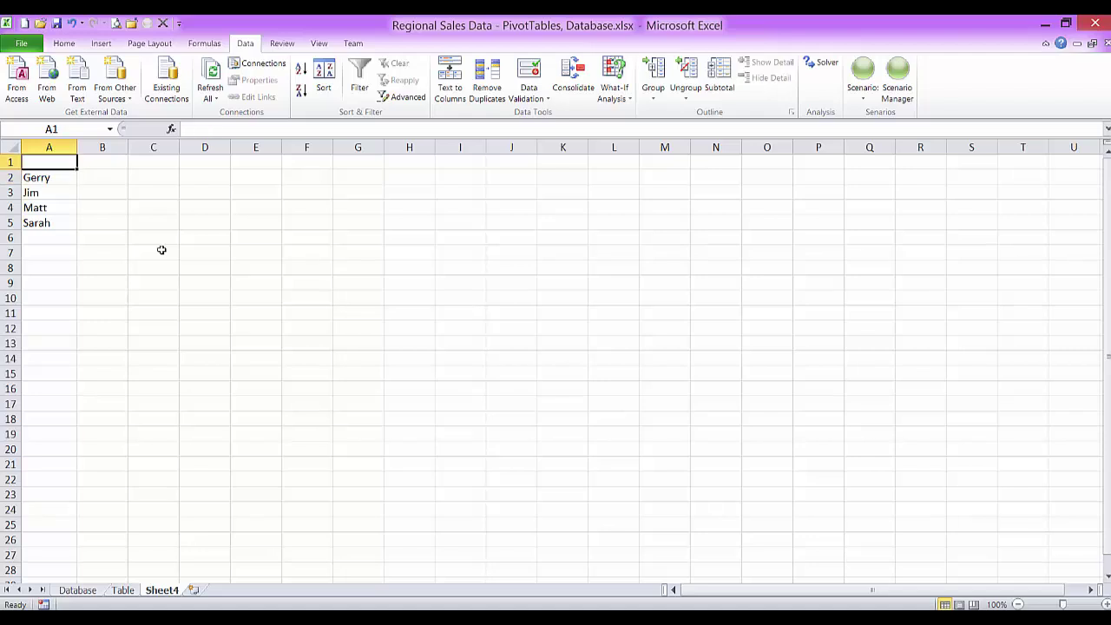
click(77, 590)
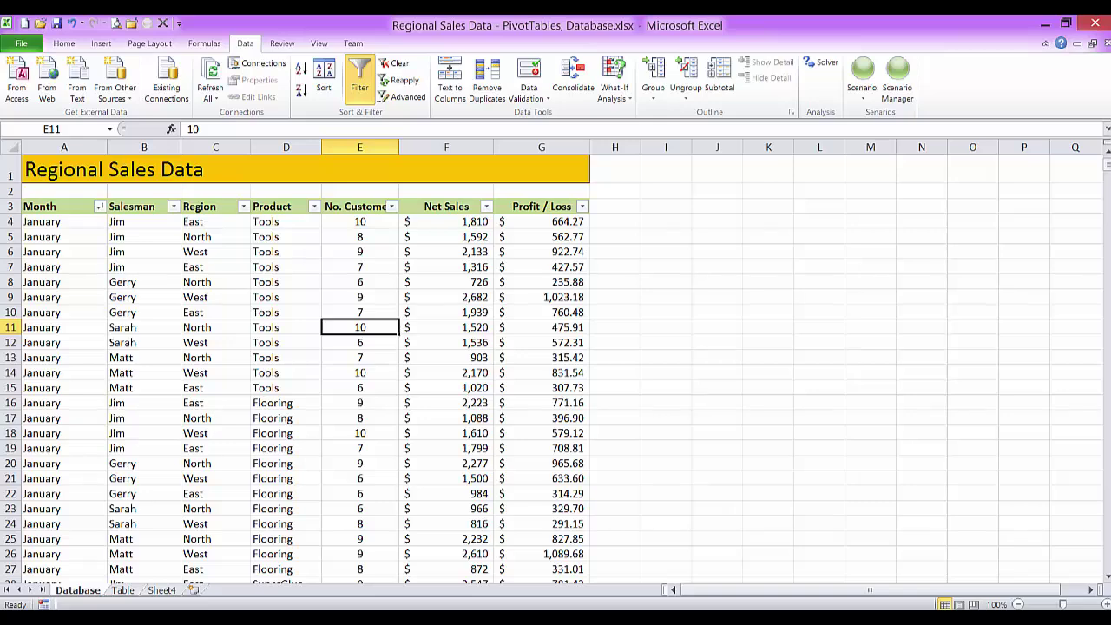
click(159, 620)
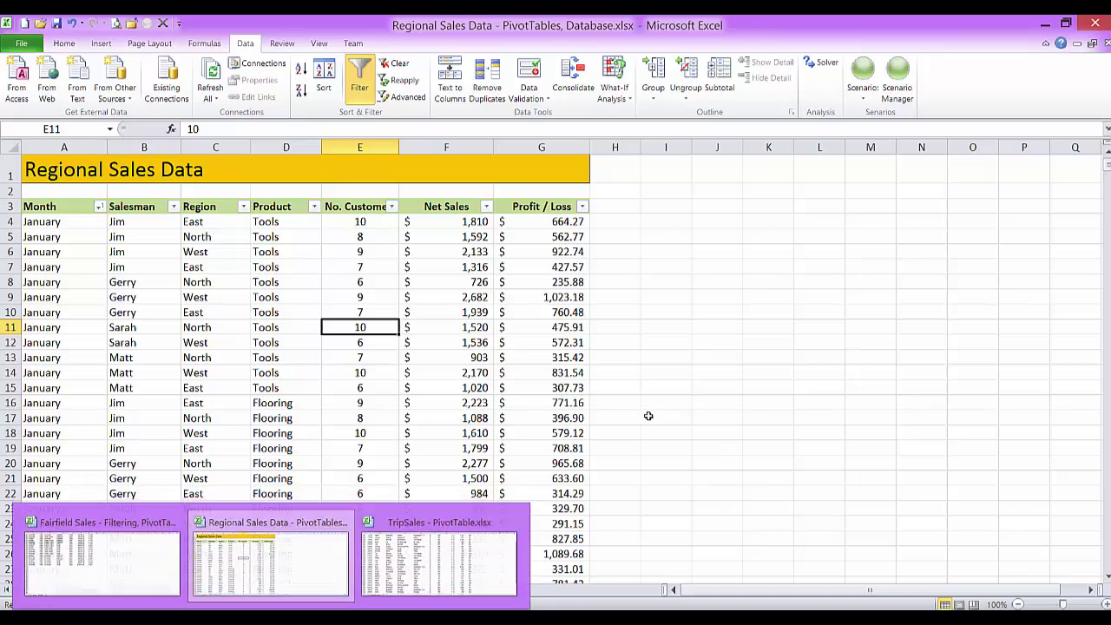
click(169, 593)
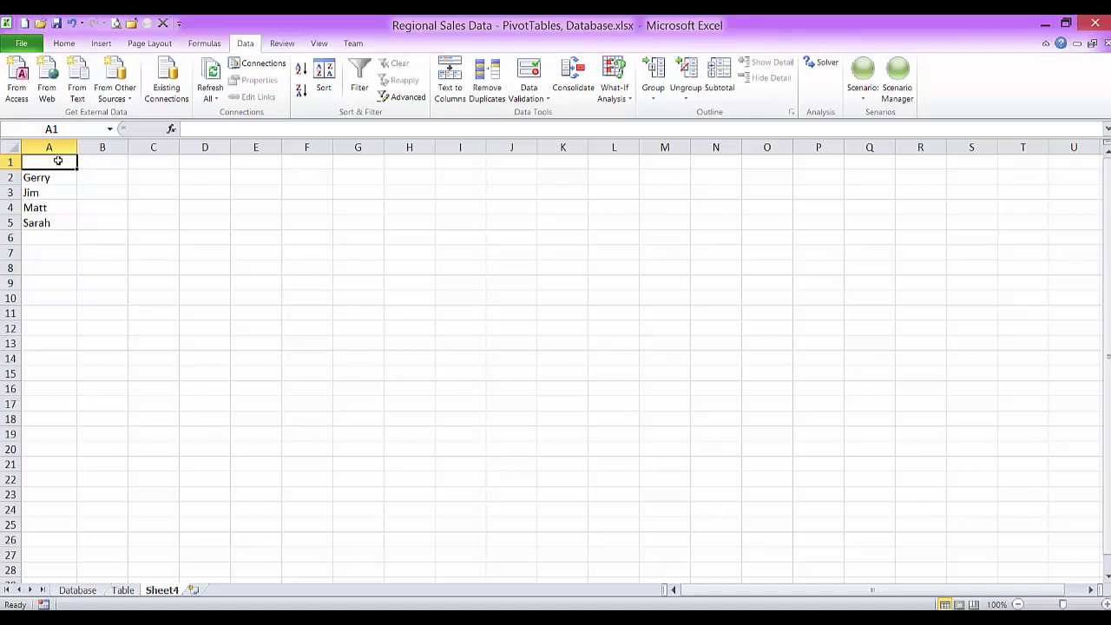
text(Salesman)
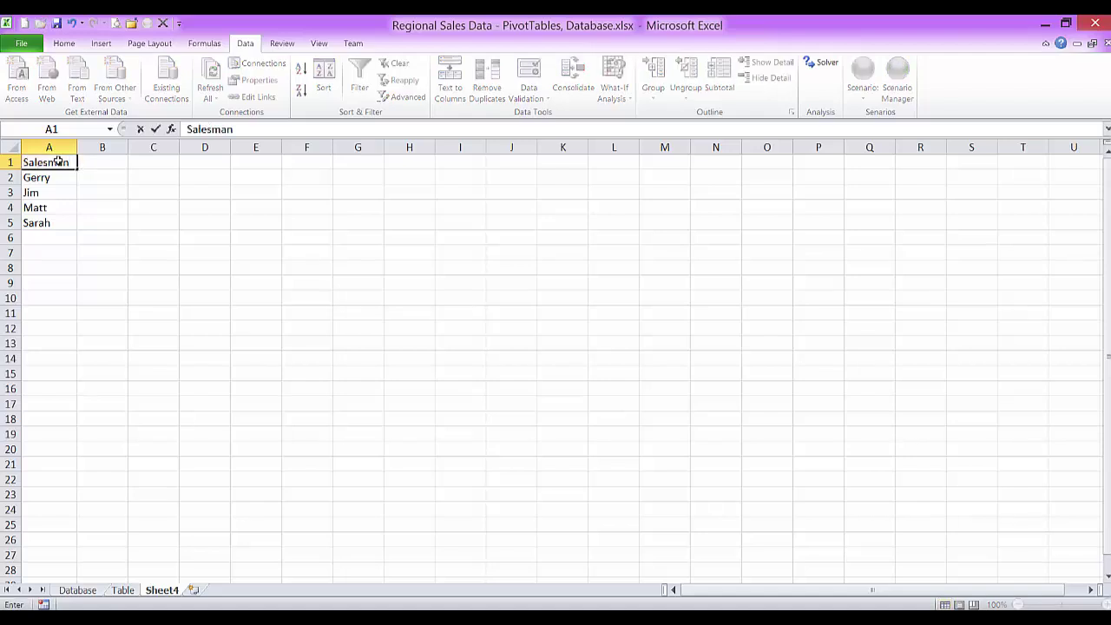
key(ctrl+Return)
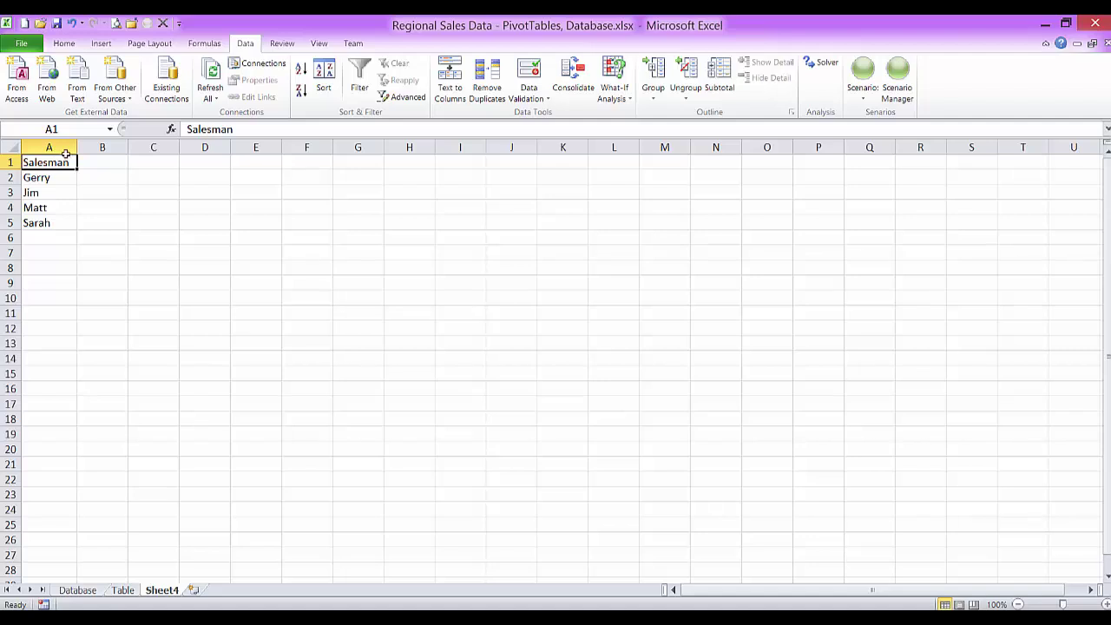
Select the Salesman column on the Database sheet from cell B4 down to the last row of the worksheet
click(78, 590)
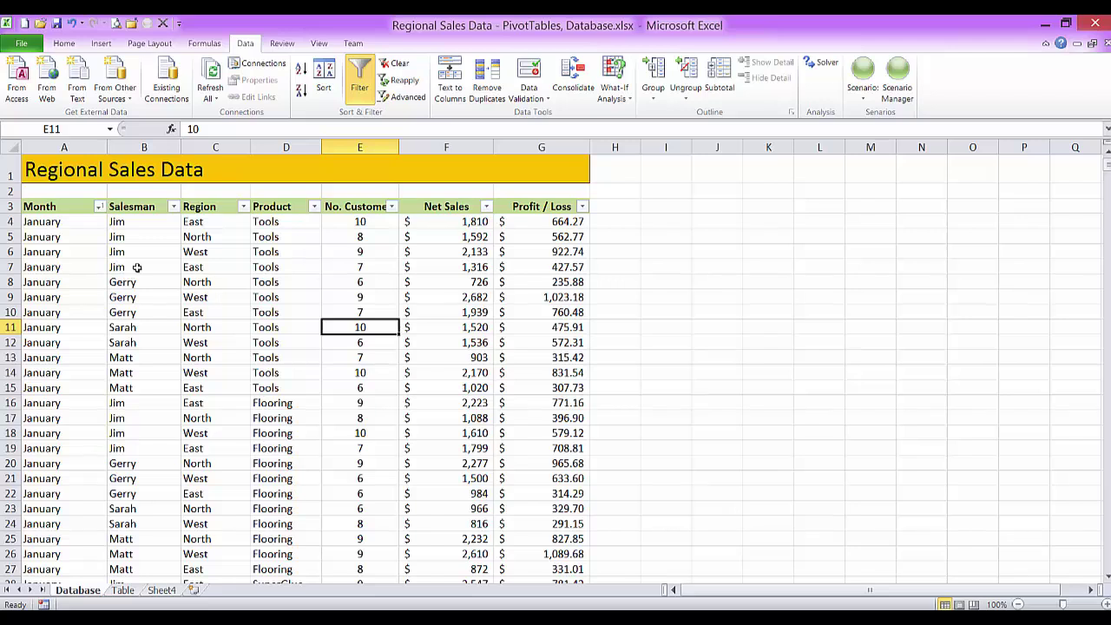
click(141, 222)
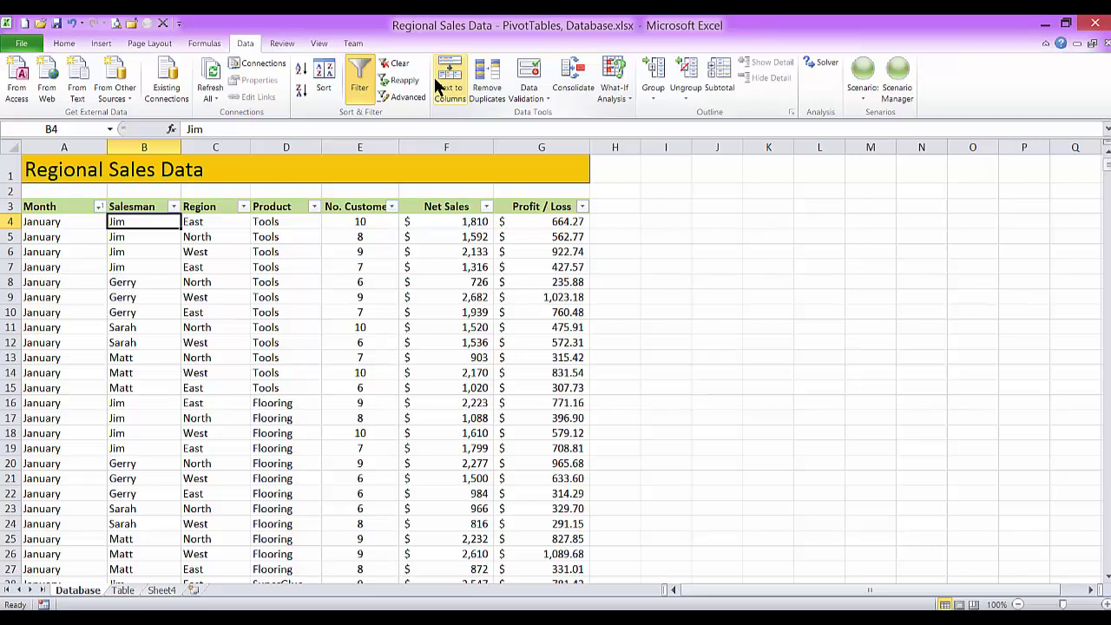
key(End)
key(shift+Down)
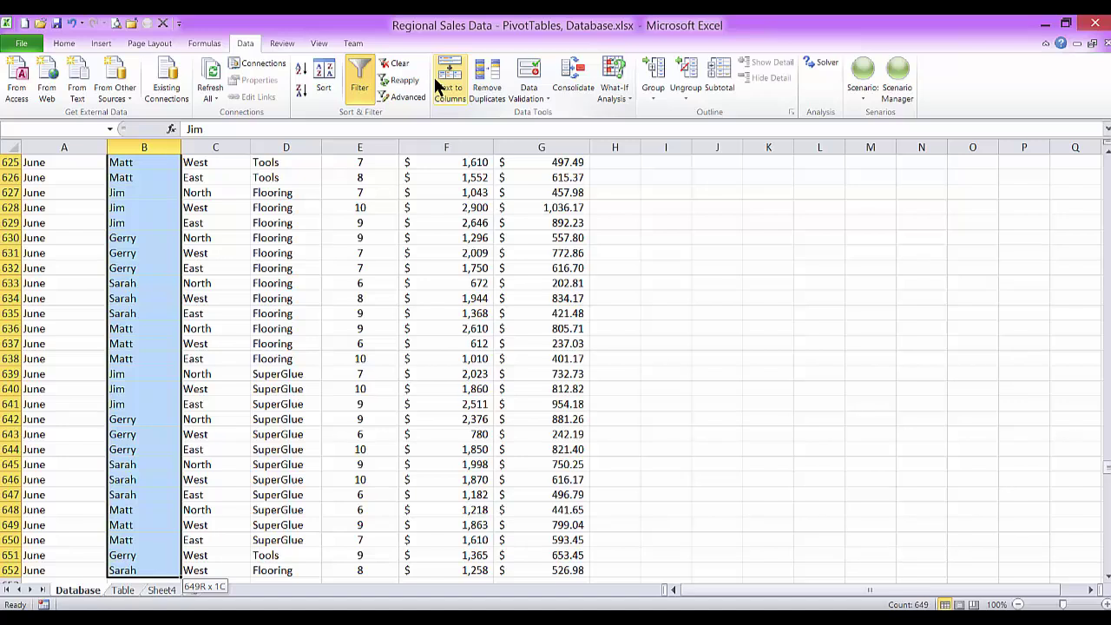
key(End)
key(shift+Down)
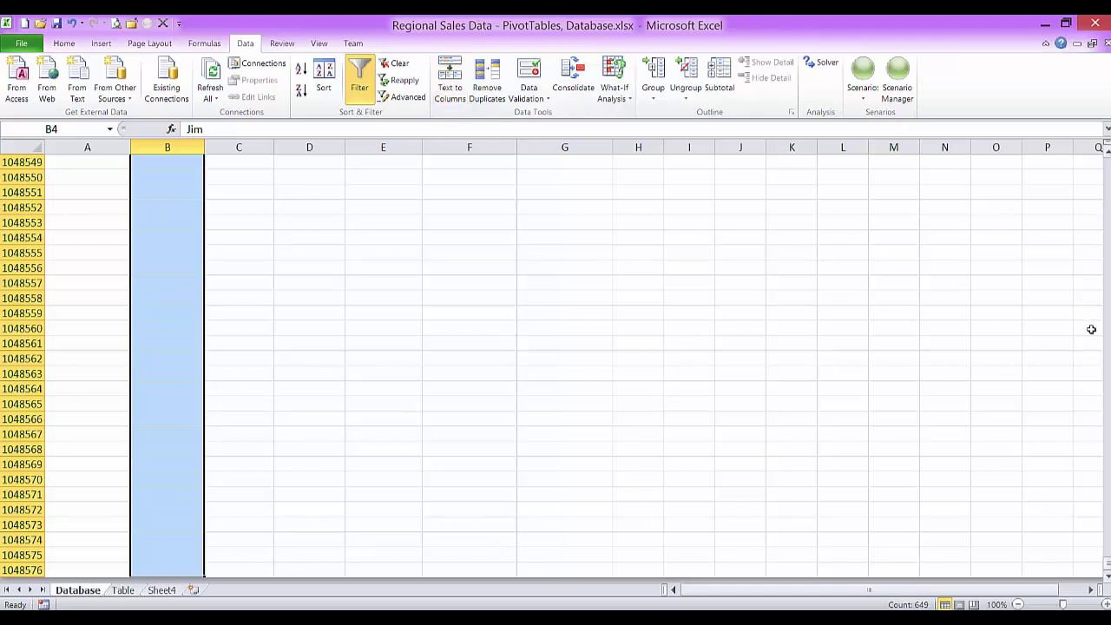
click(1107, 213)
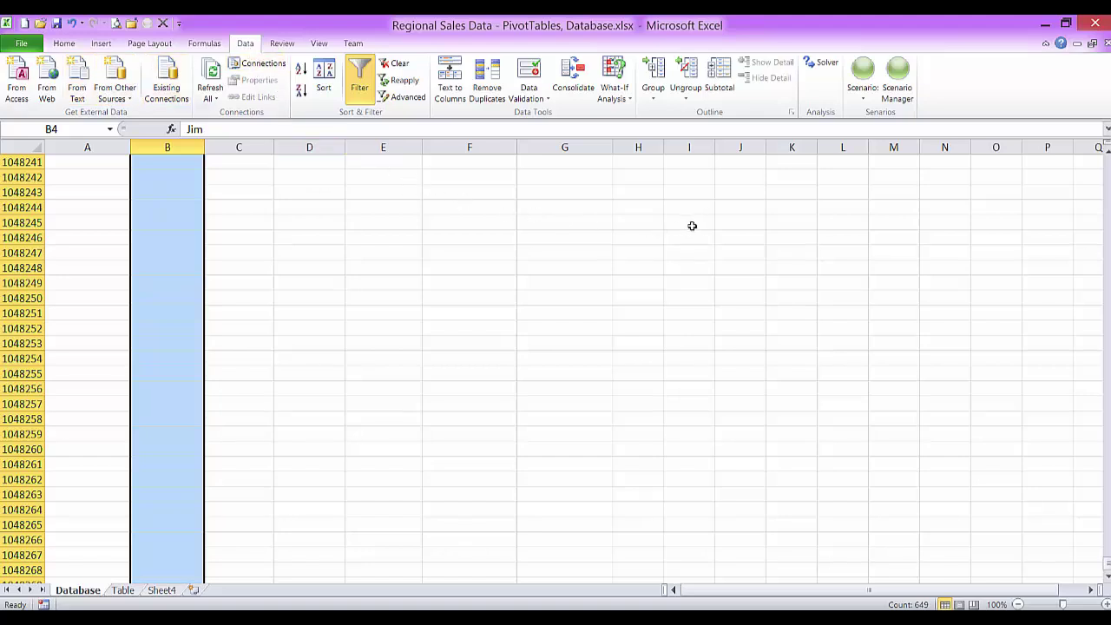
Apply List data validation to the selected Salesman cells with =Sheet4!$A$2:$A$5 as the source
click(531, 76)
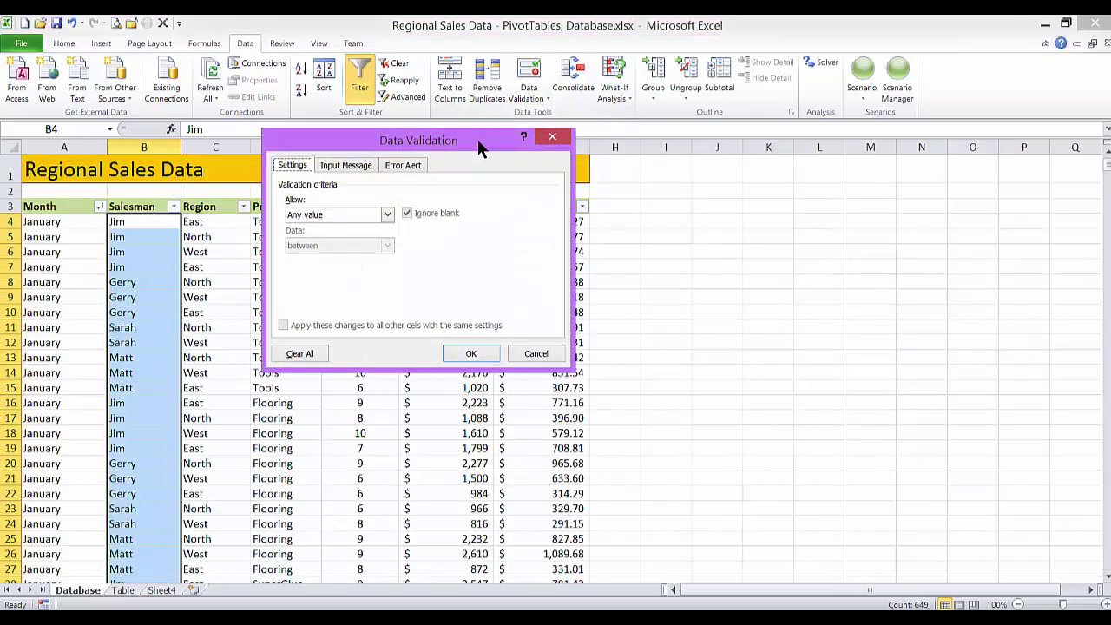
drag(477, 138, 658, 146)
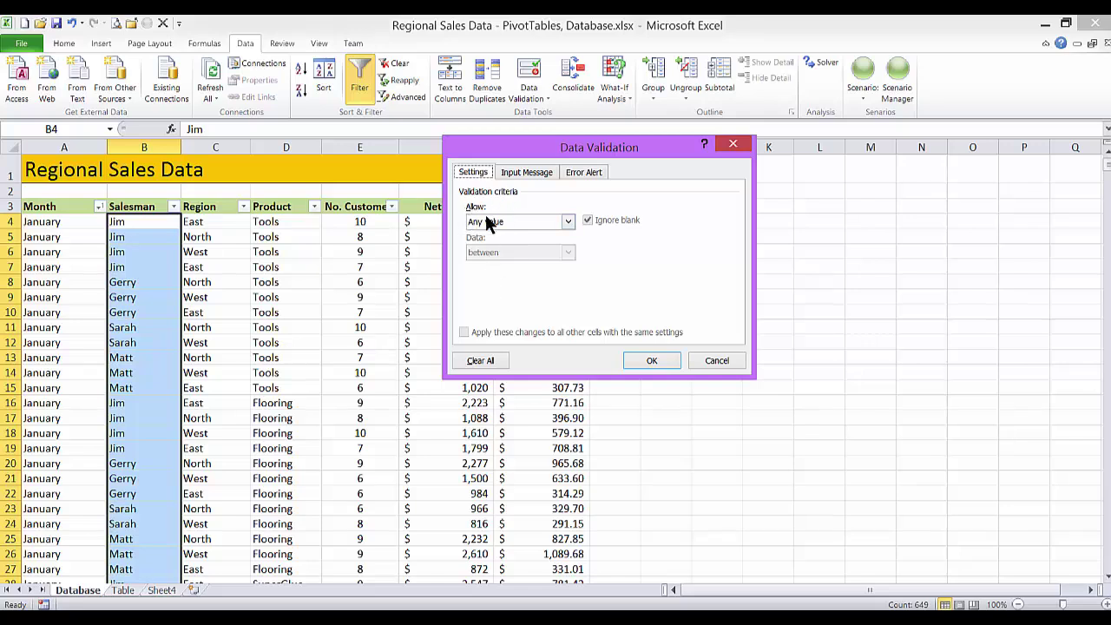
click(567, 222)
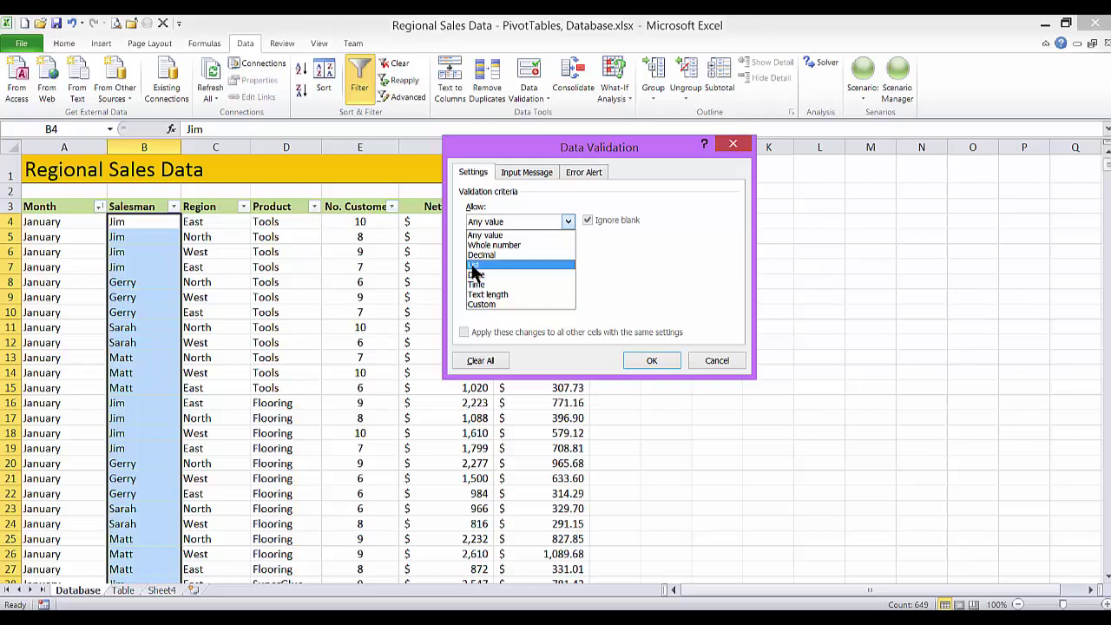
click(474, 265)
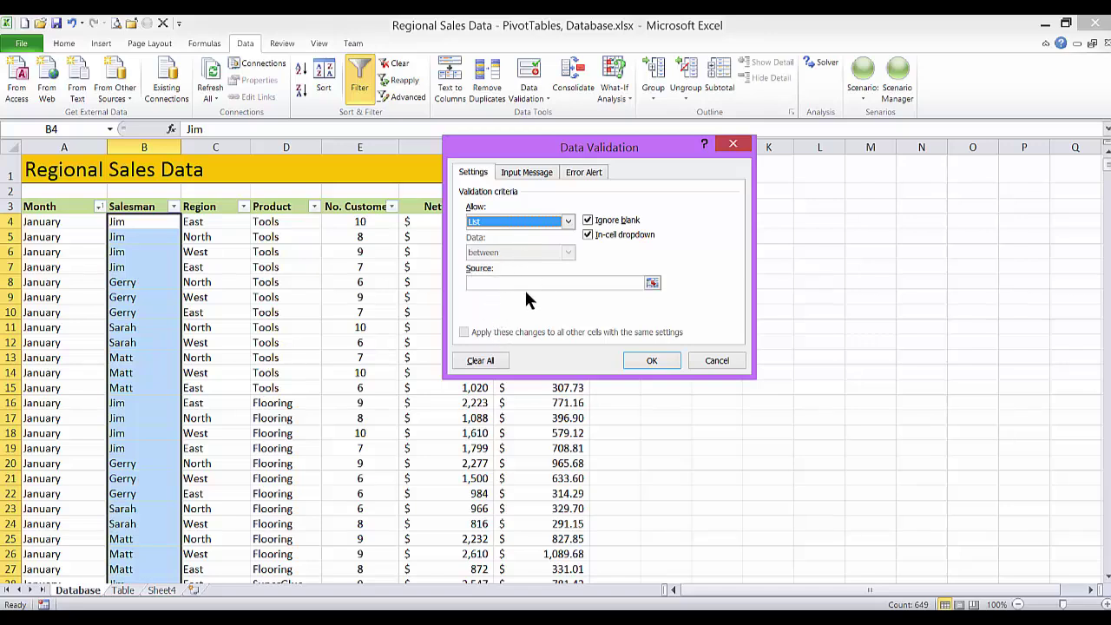
click(473, 282)
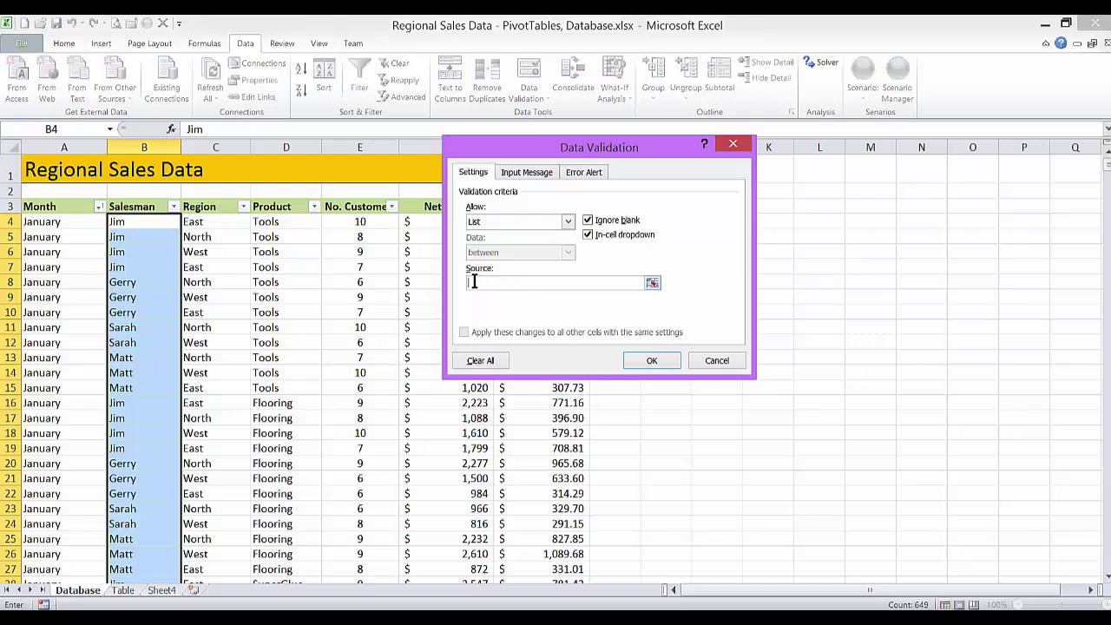
click(161, 590)
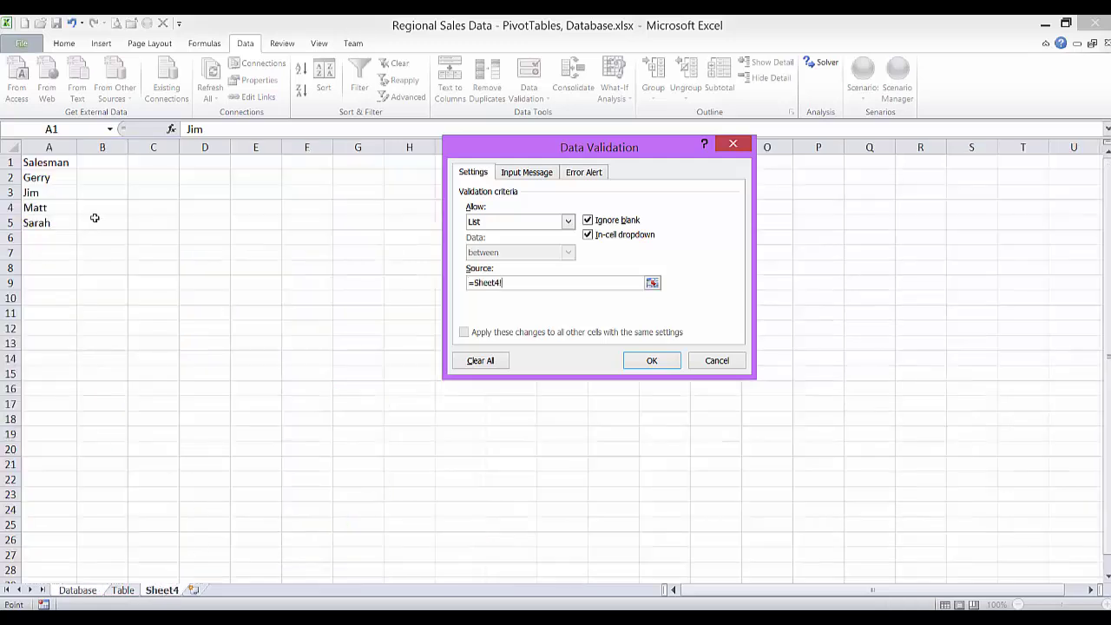
drag(30, 177, 31, 222)
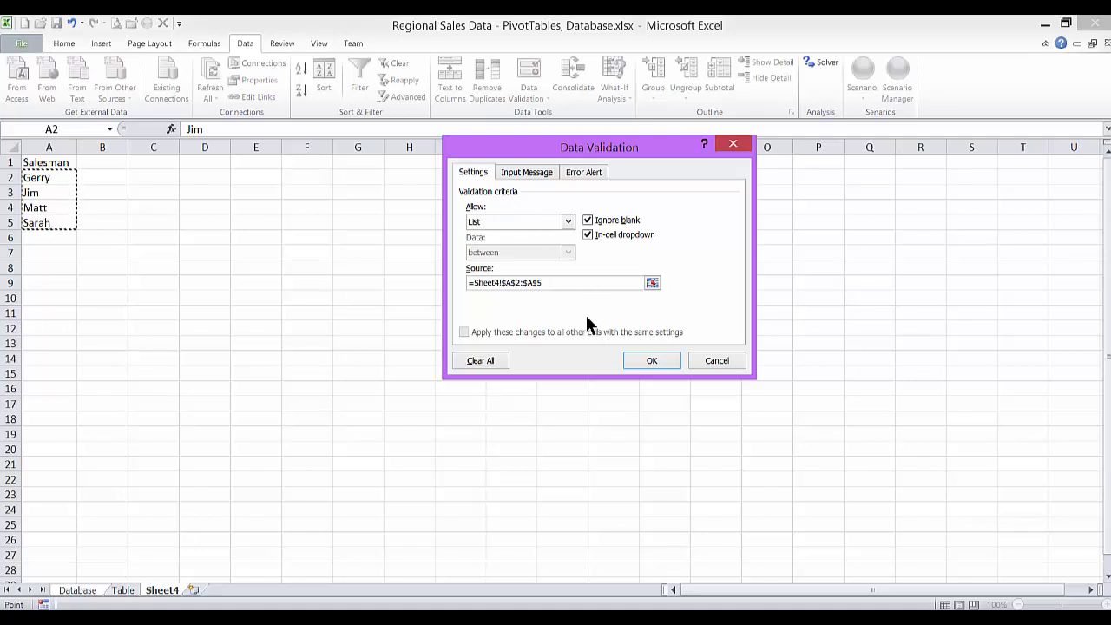
click(658, 363)
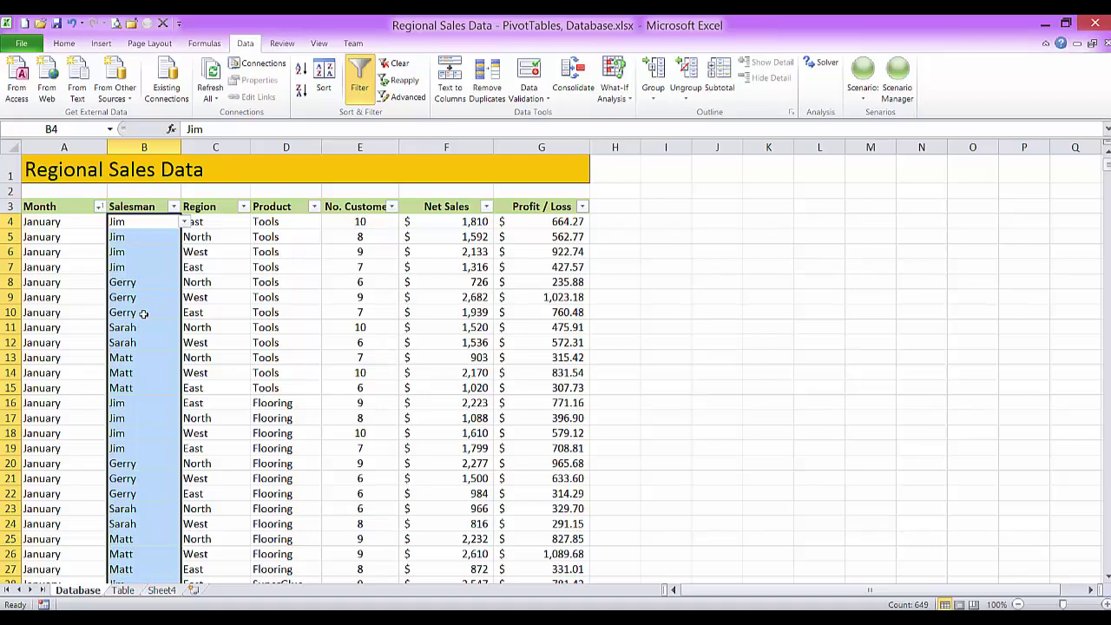
Check the validation dropdown in several existing Salesman cells and view its choices in B9, leaving the entry as it is
click(125, 224)
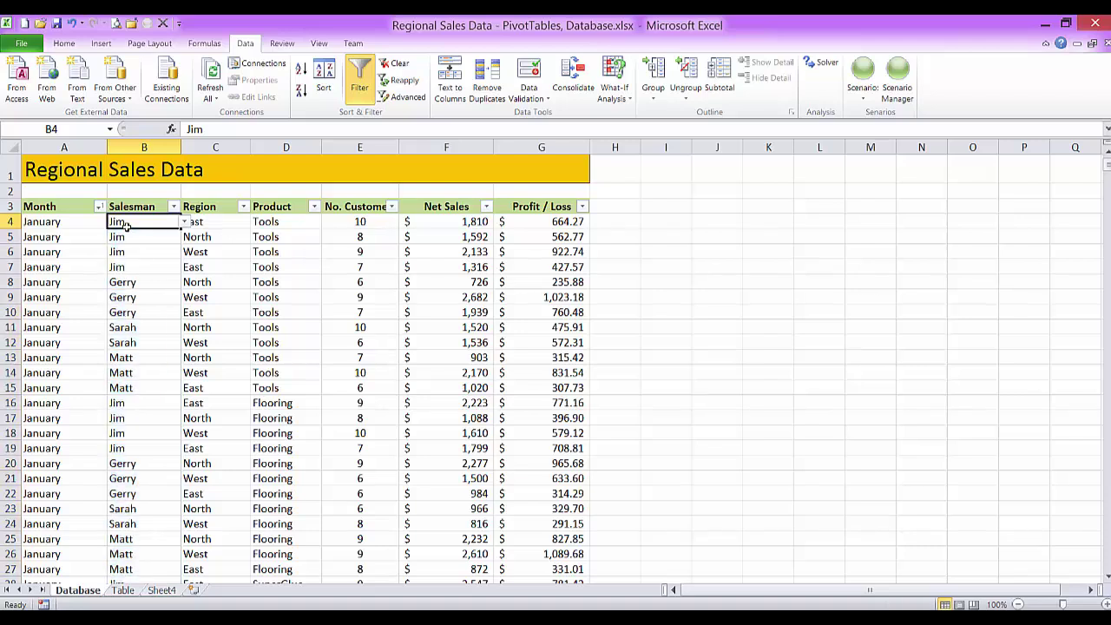
click(129, 255)
click(128, 296)
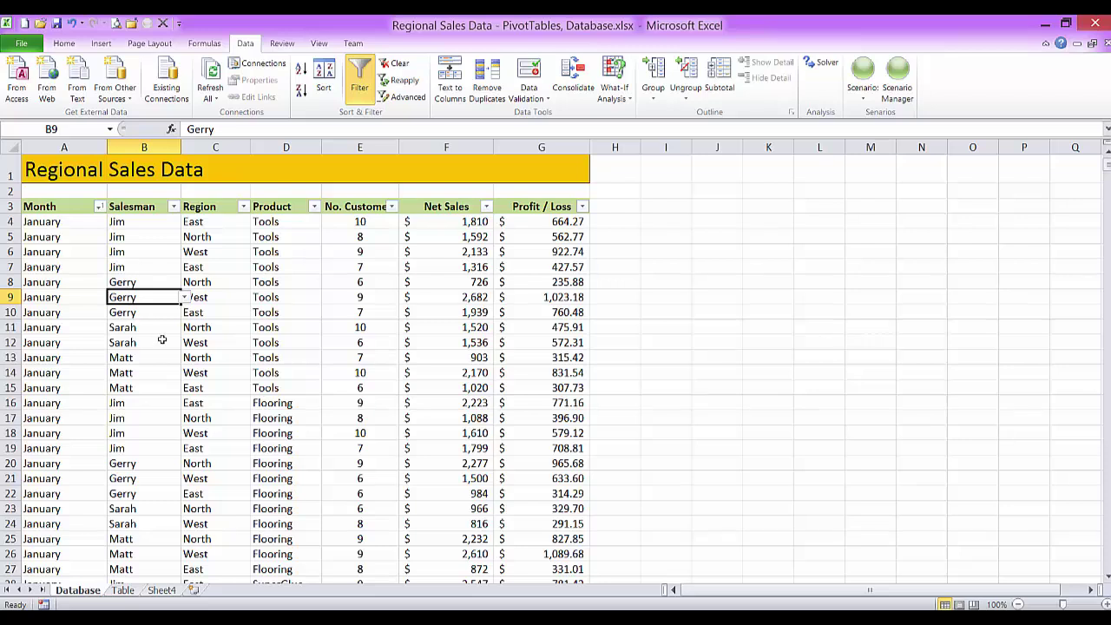
click(184, 296)
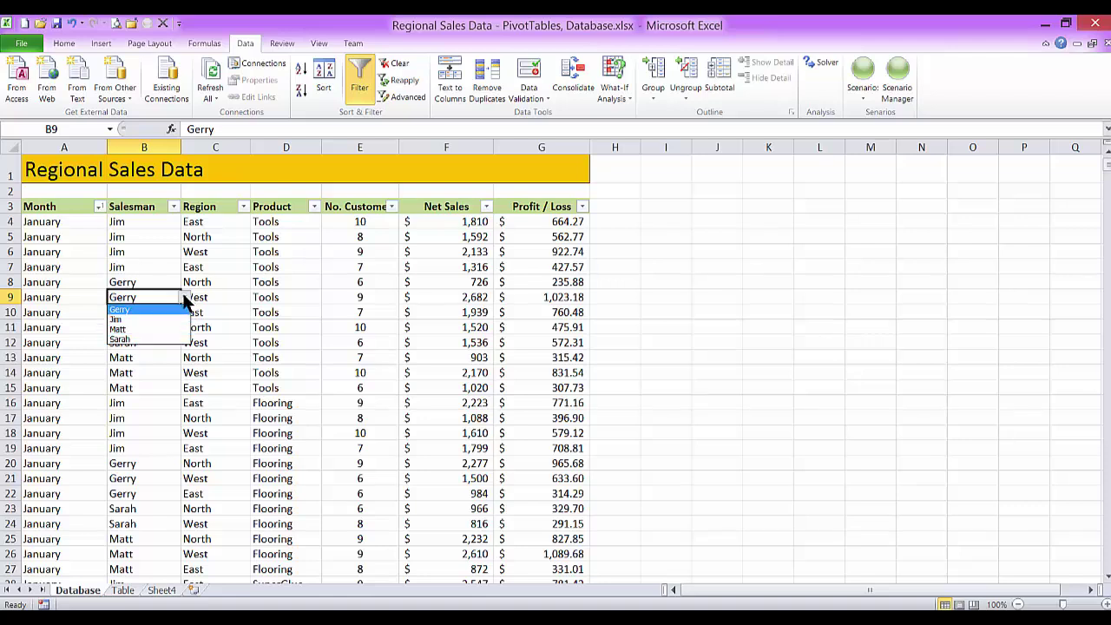
click(182, 292)
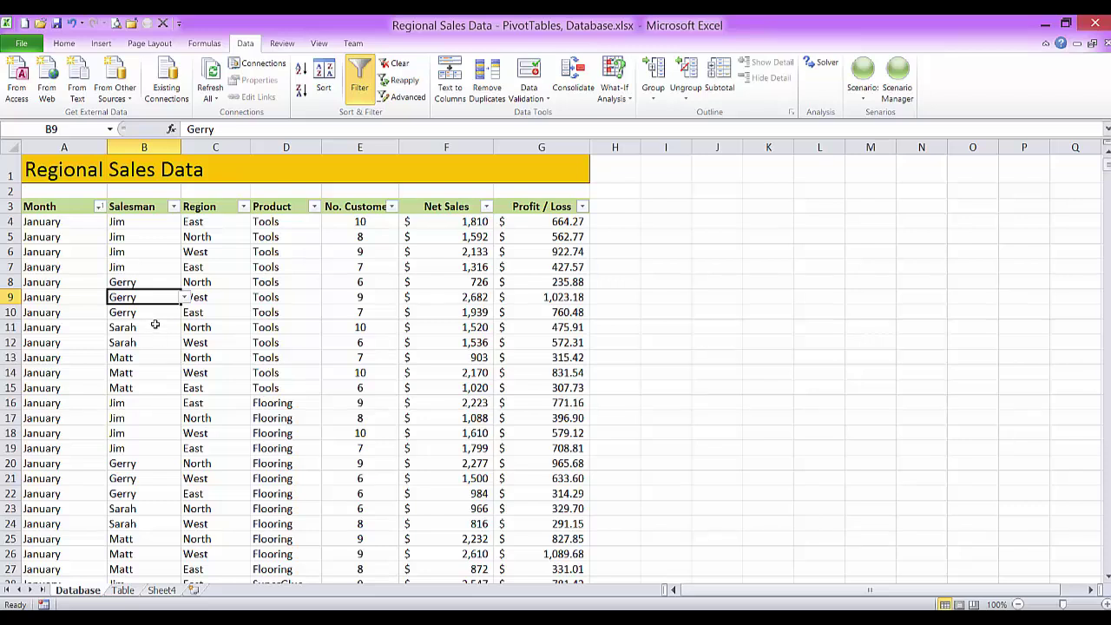
Test the dropdown in the first empty Salesman cell, B653, by choosing the second name and clearing the entry again
key(ctrl+Down)
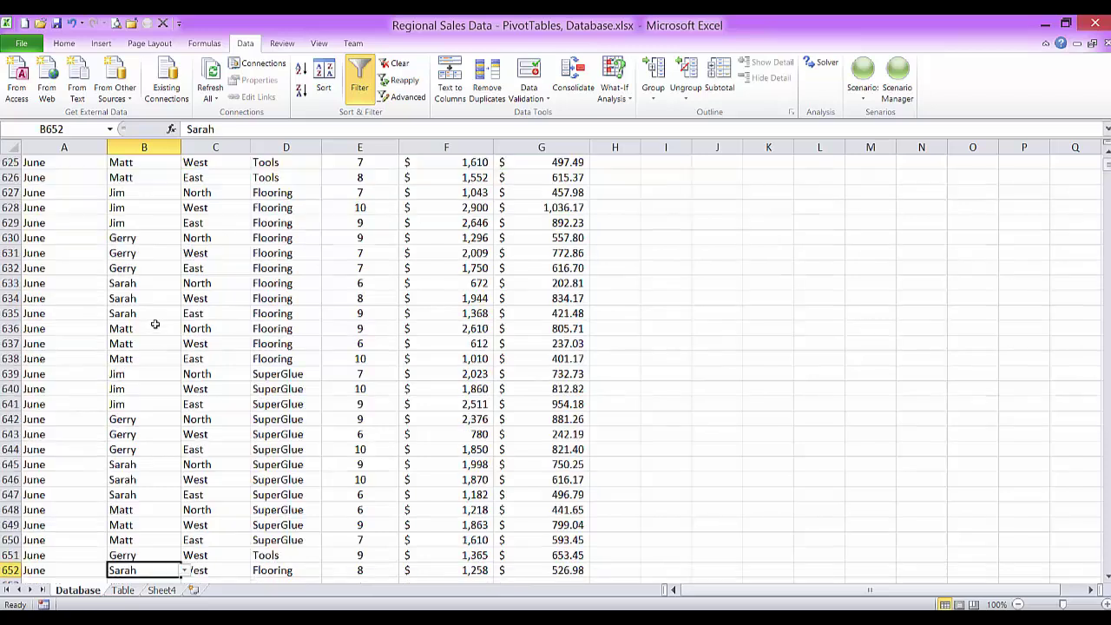
key(Down)
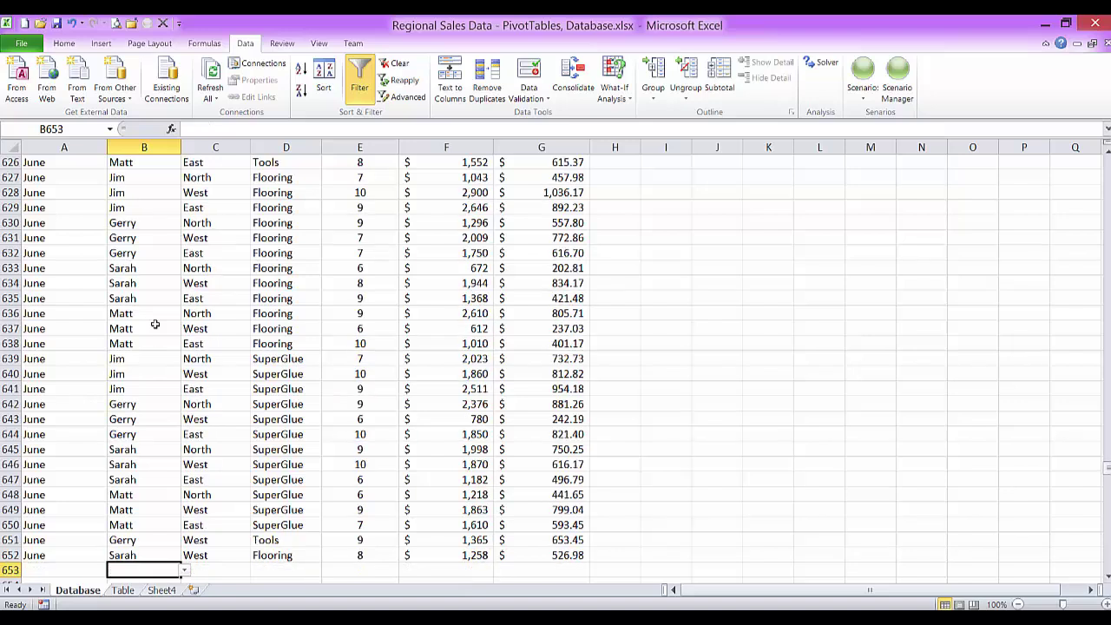
scroll(192, 526, down, 1)
scroll(193, 525, down, 1)
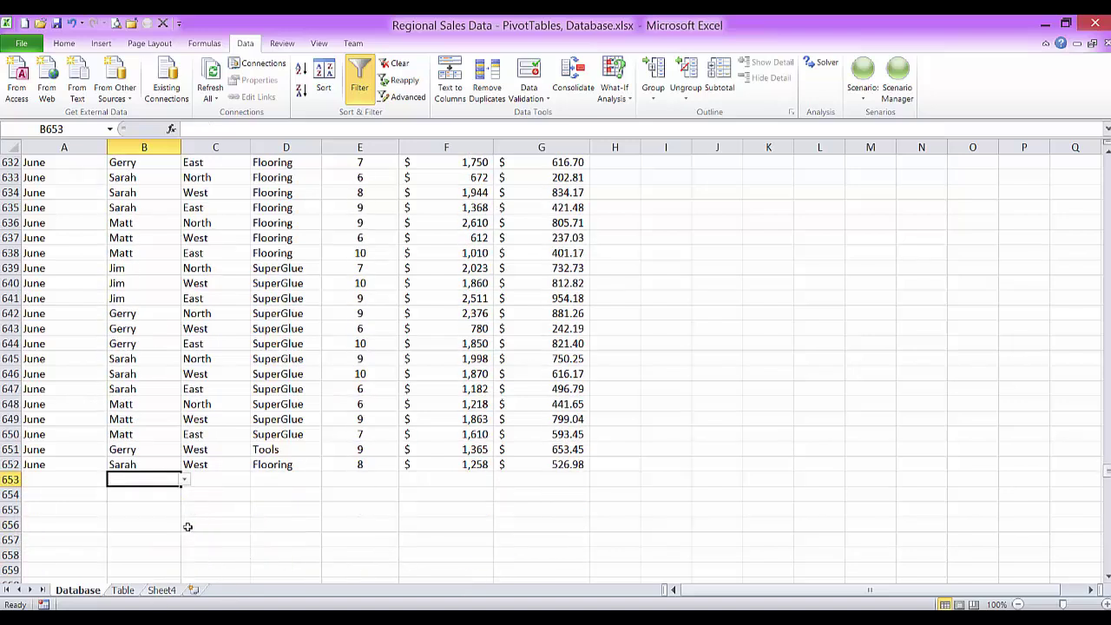
click(184, 481)
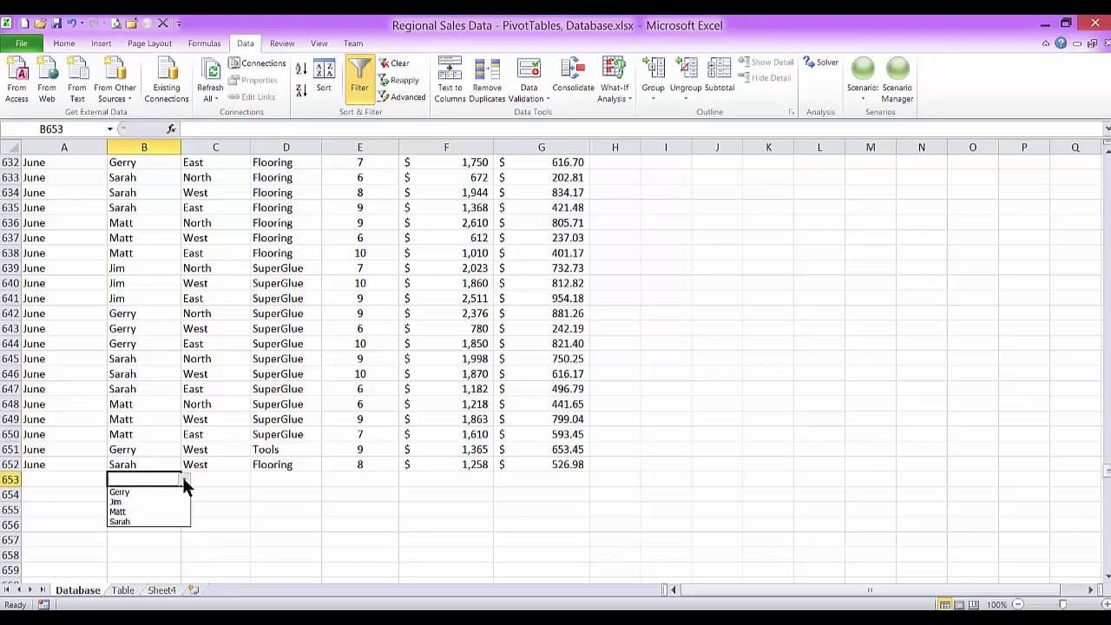
click(127, 502)
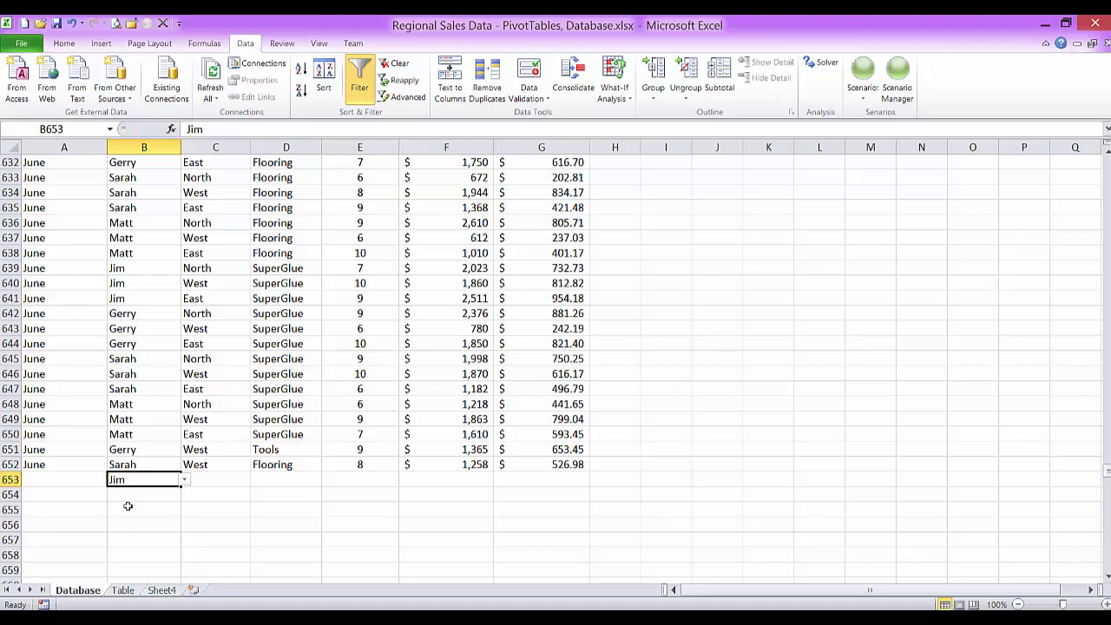
key(Delete)
View the Region column's filter values and the Salesman dropdown choices in B5, leaving both as they are
key(ctrl+Home)
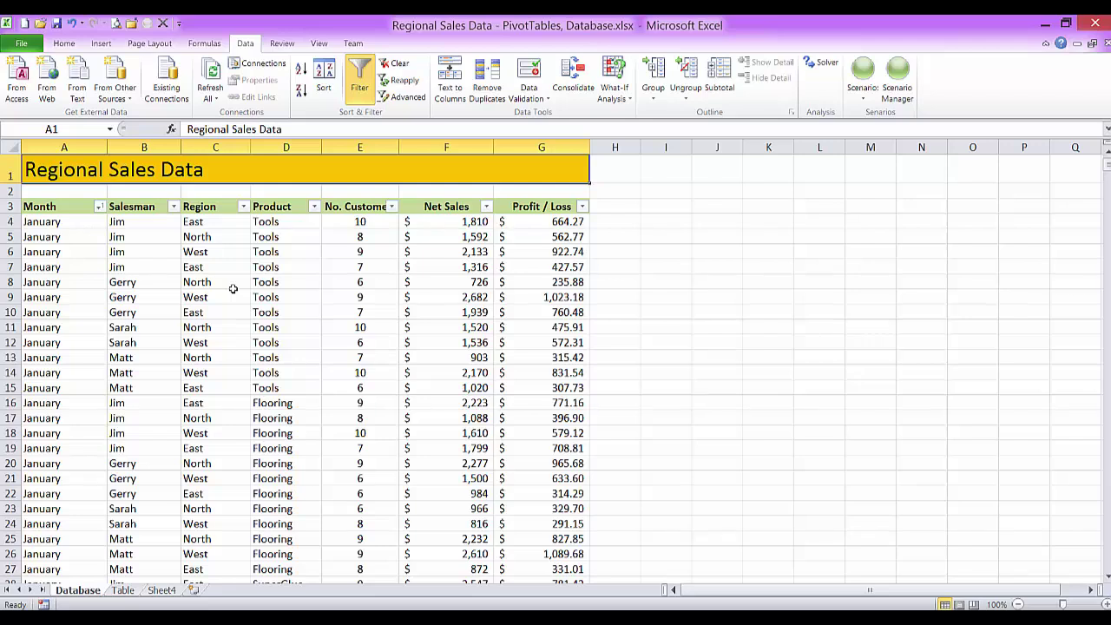
click(243, 206)
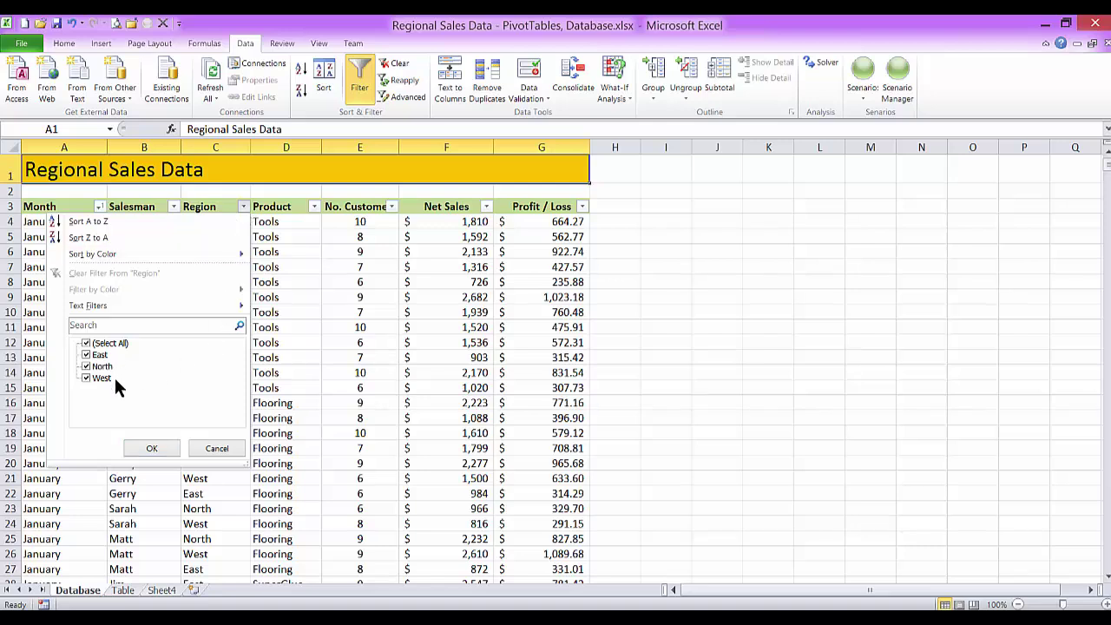
click(215, 447)
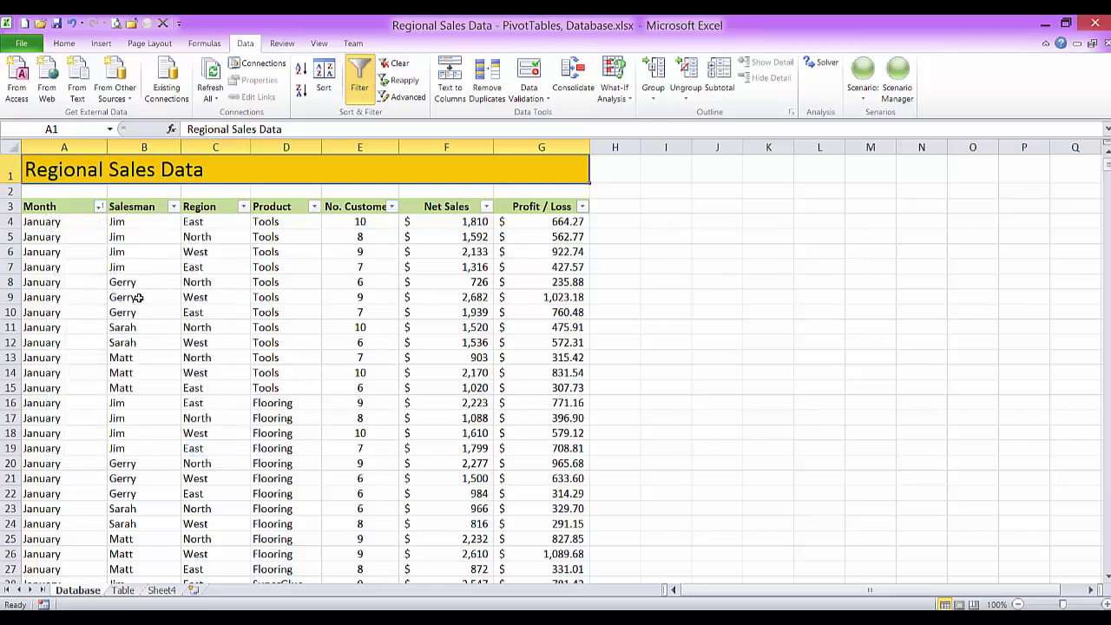
click(146, 238)
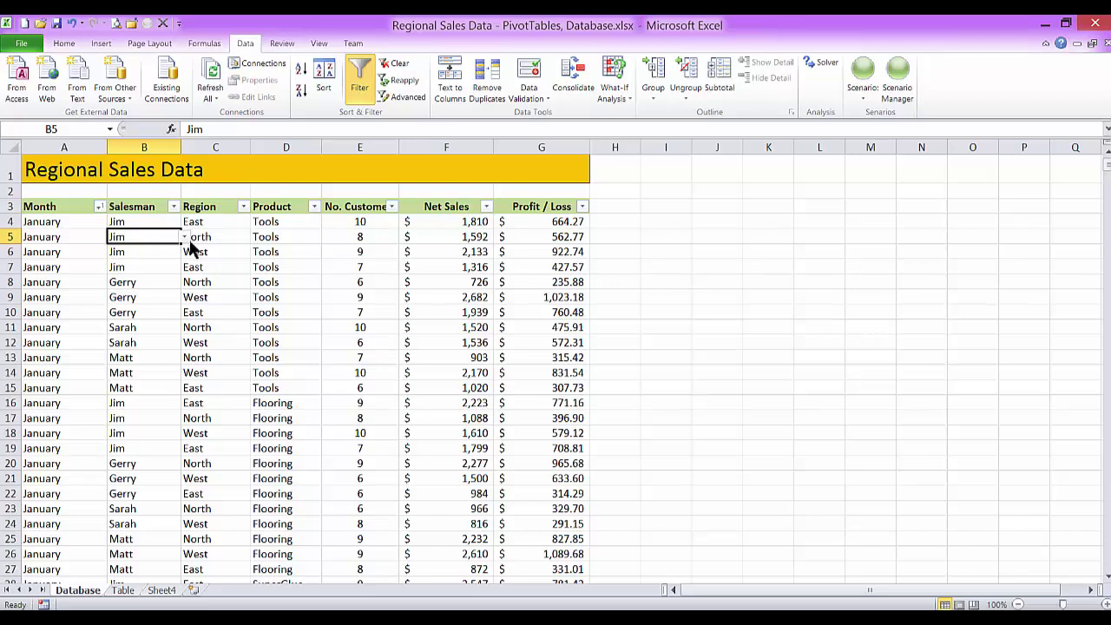
click(186, 239)
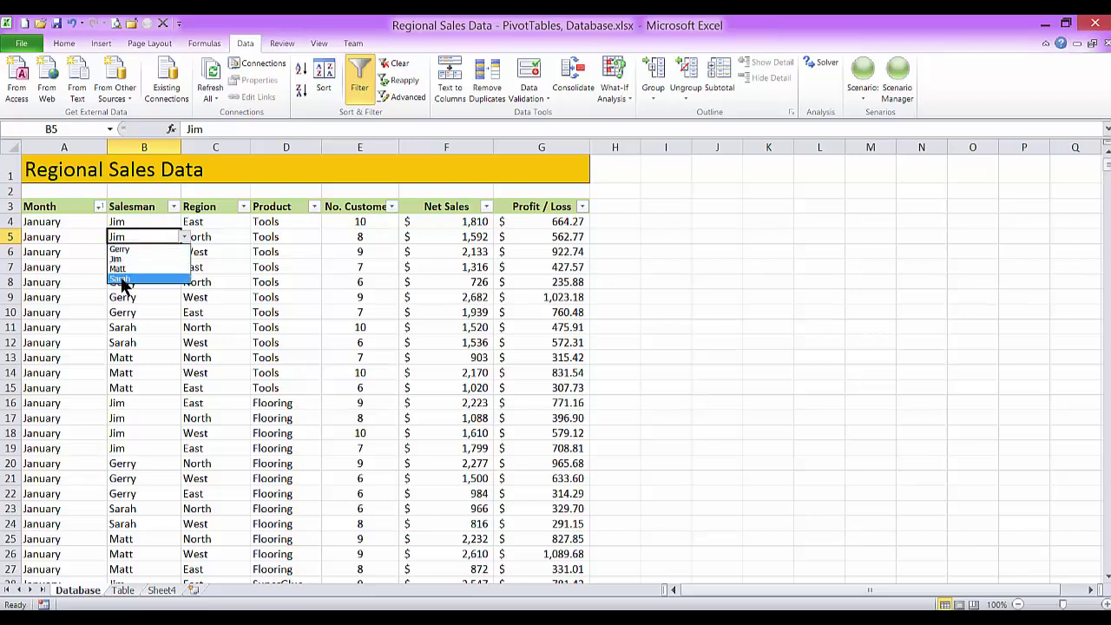
click(187, 239)
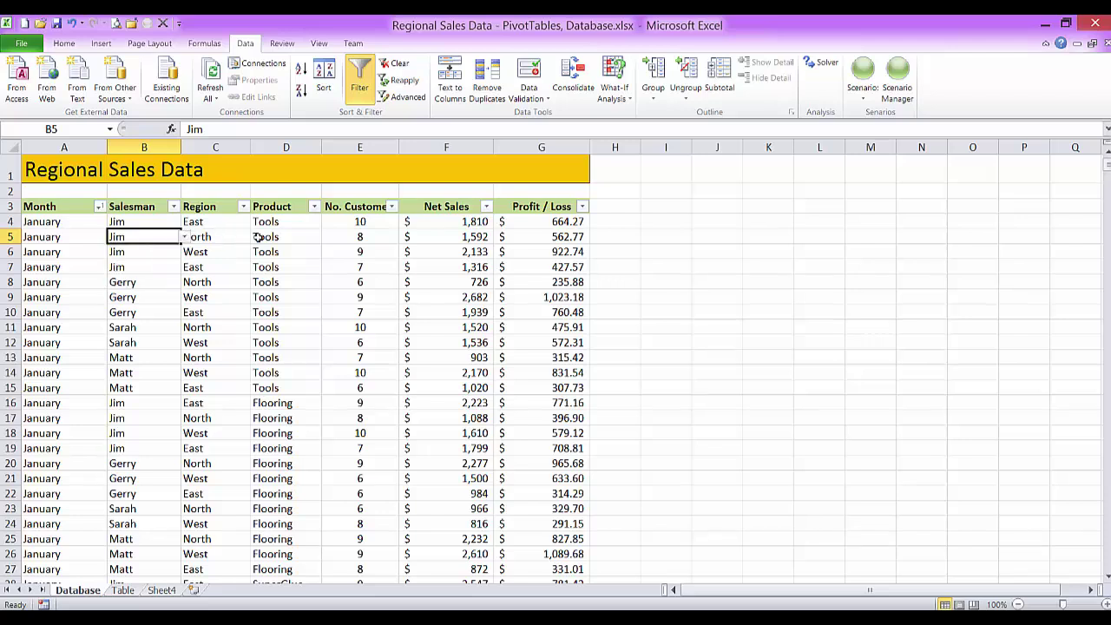
On Sheet4, enter the header "Region" in B1 and the values East, North and West in B2:B4
click(162, 590)
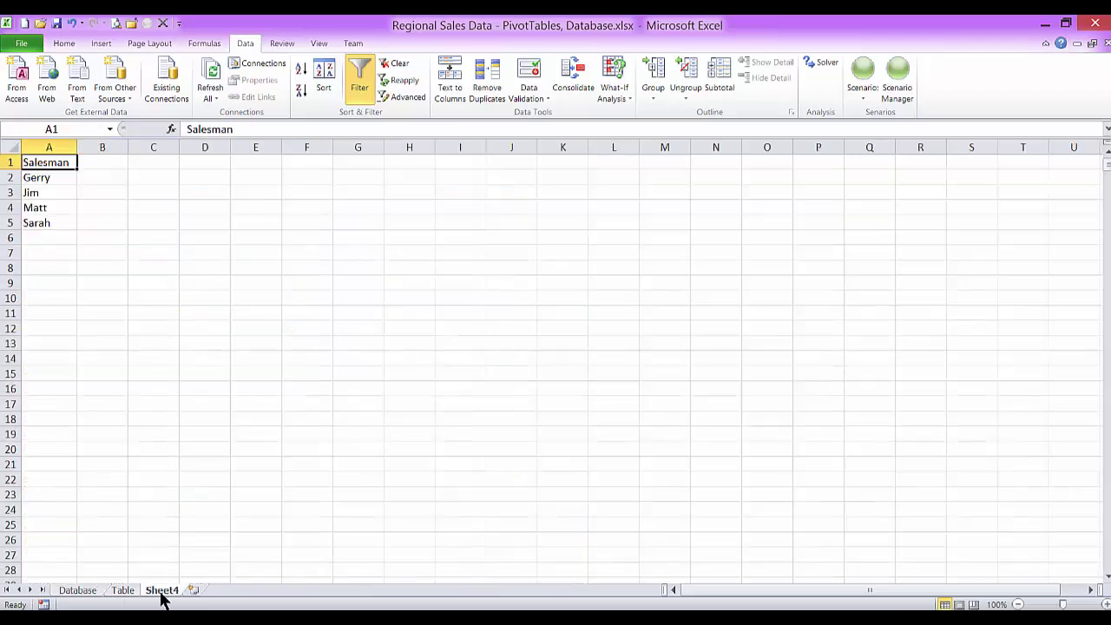
click(103, 164)
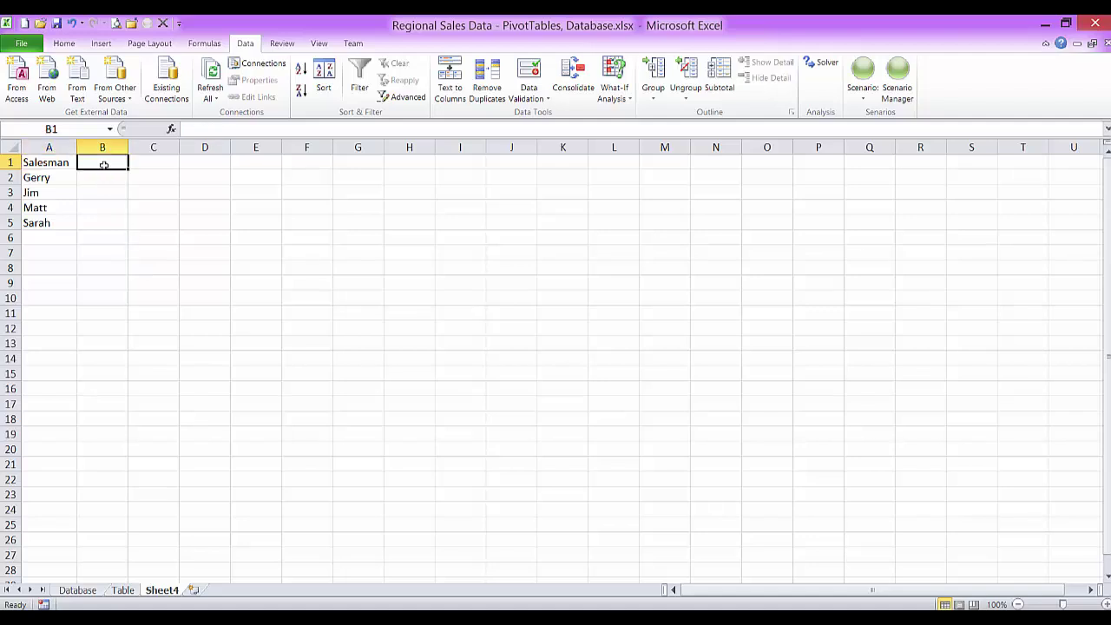
text(Region)
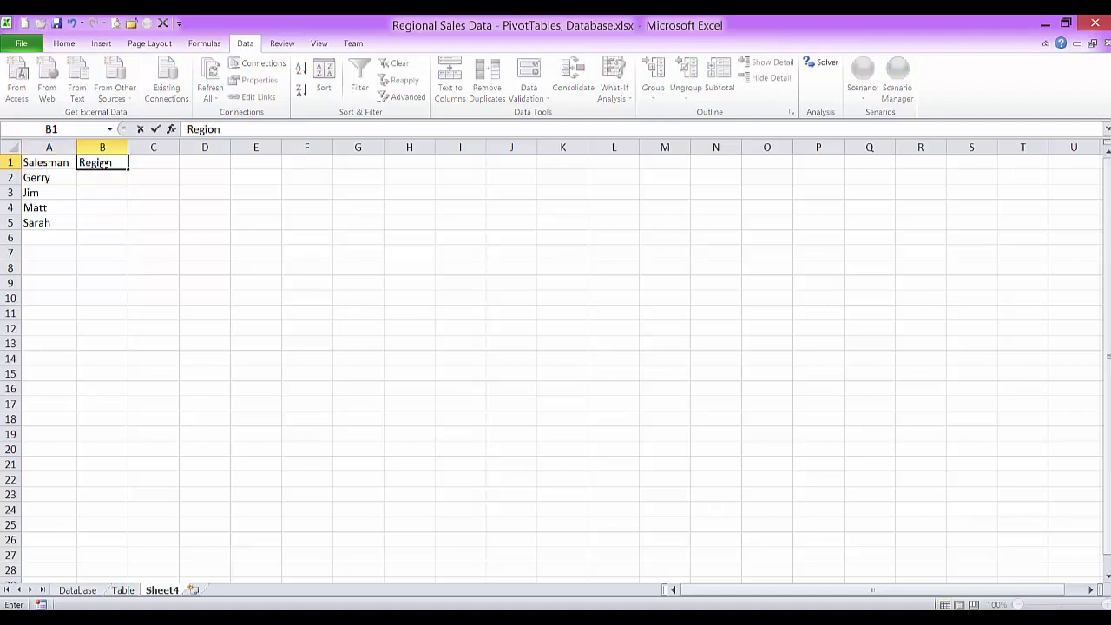
key(Return)
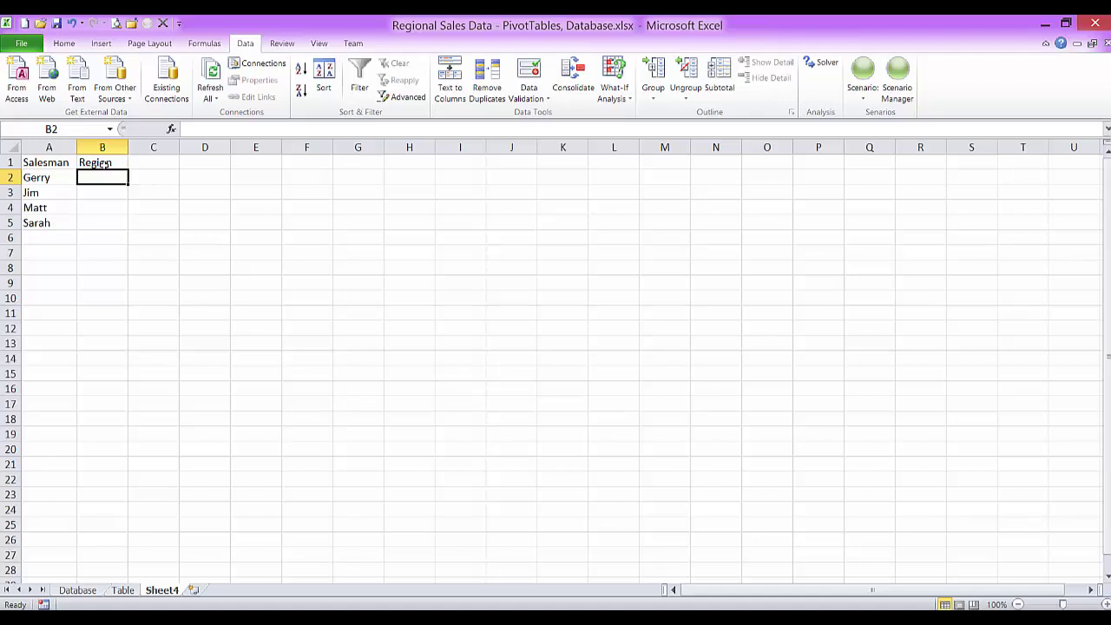
text(East)
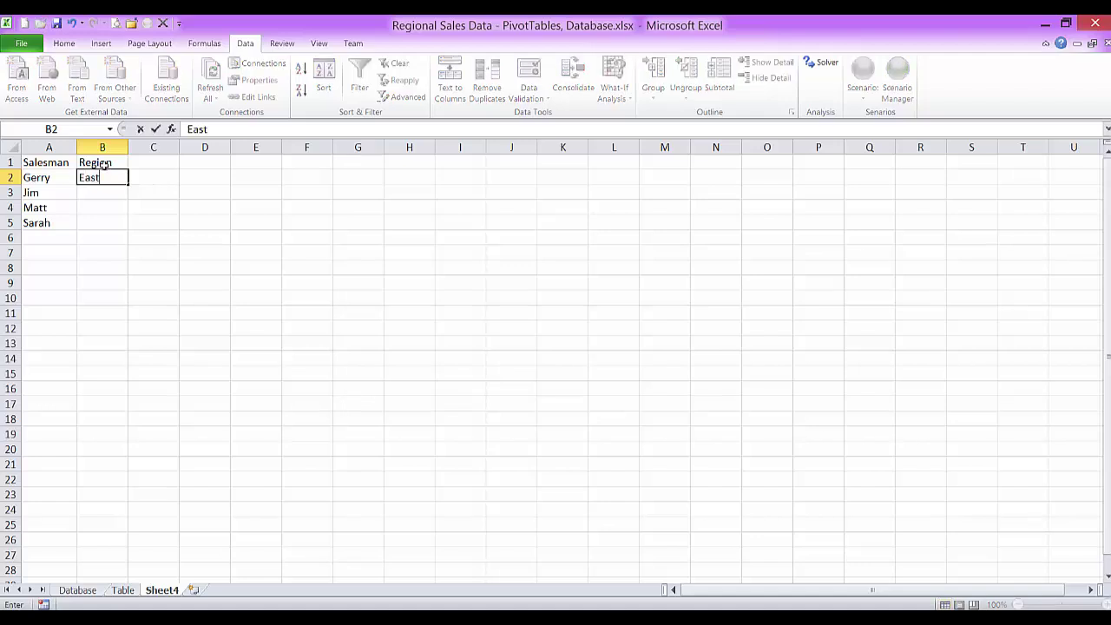
key(Return)
text(North)
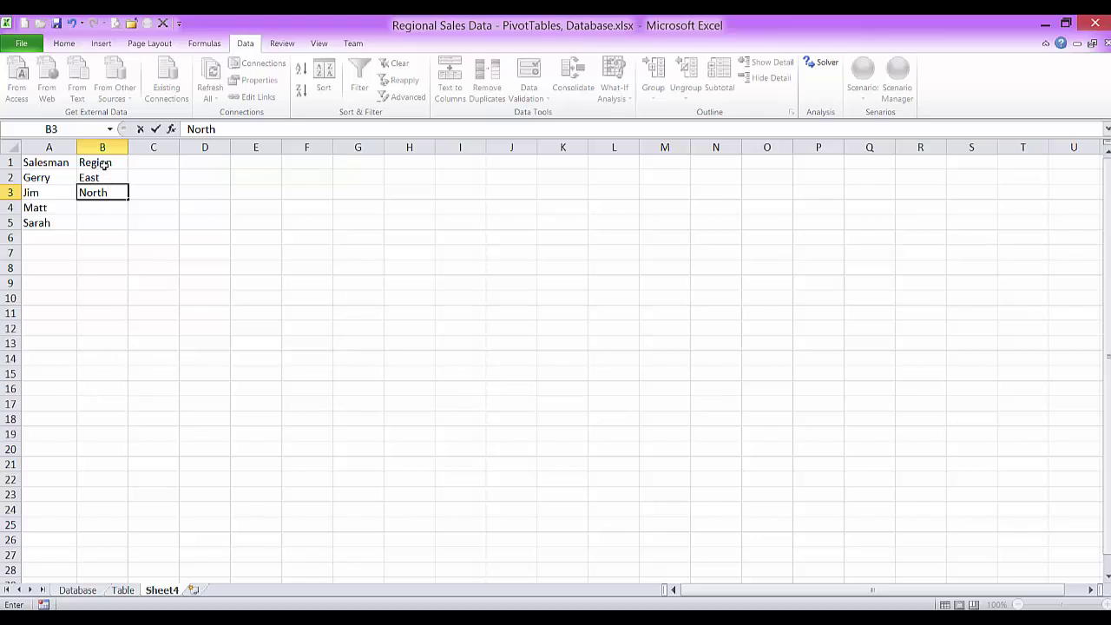
key(Return)
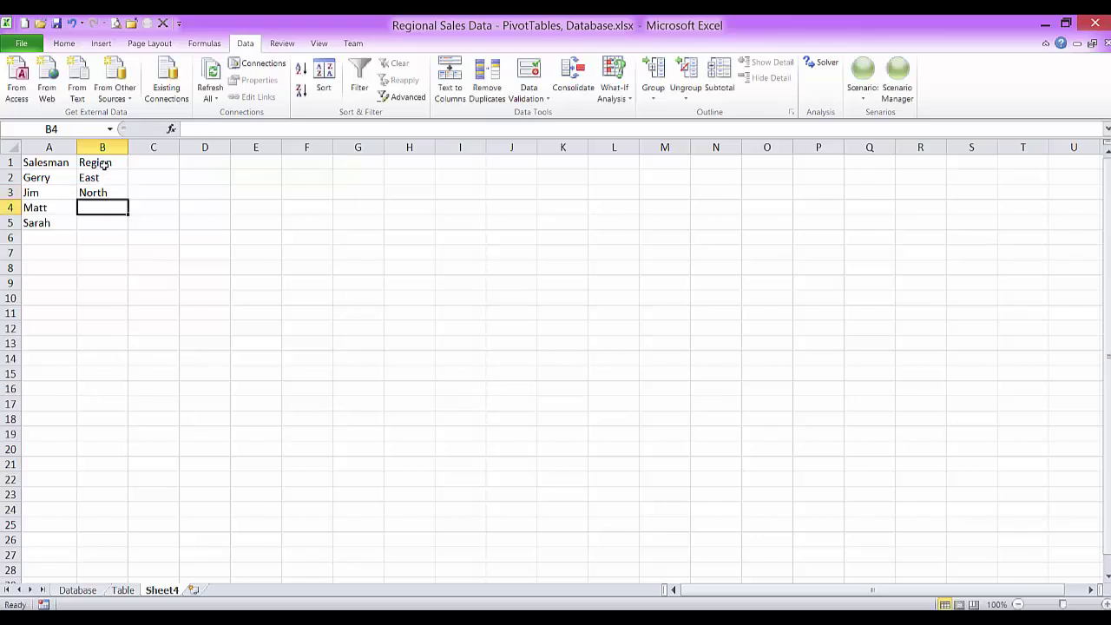
text(West)
key(ctrl+Return)
Name the range B2:B4 on Sheet4 "Region"
click(89, 177)
drag(89, 177, 90, 205)
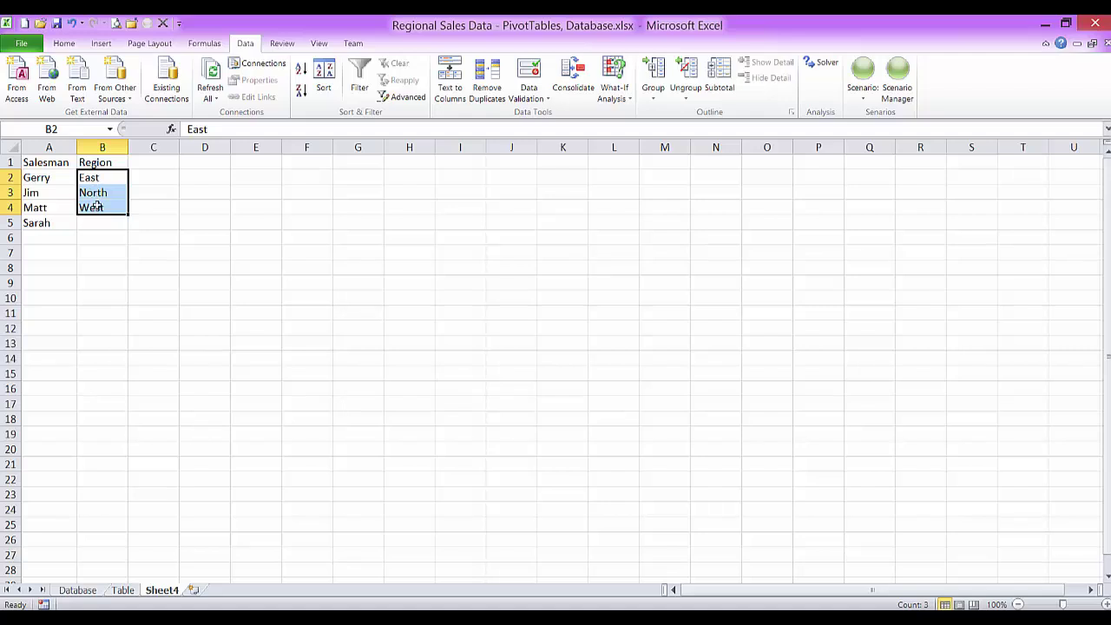
click(28, 128)
text(Region)
key(Return)
Check the Region name by going from another cell to the named range
click(54, 193)
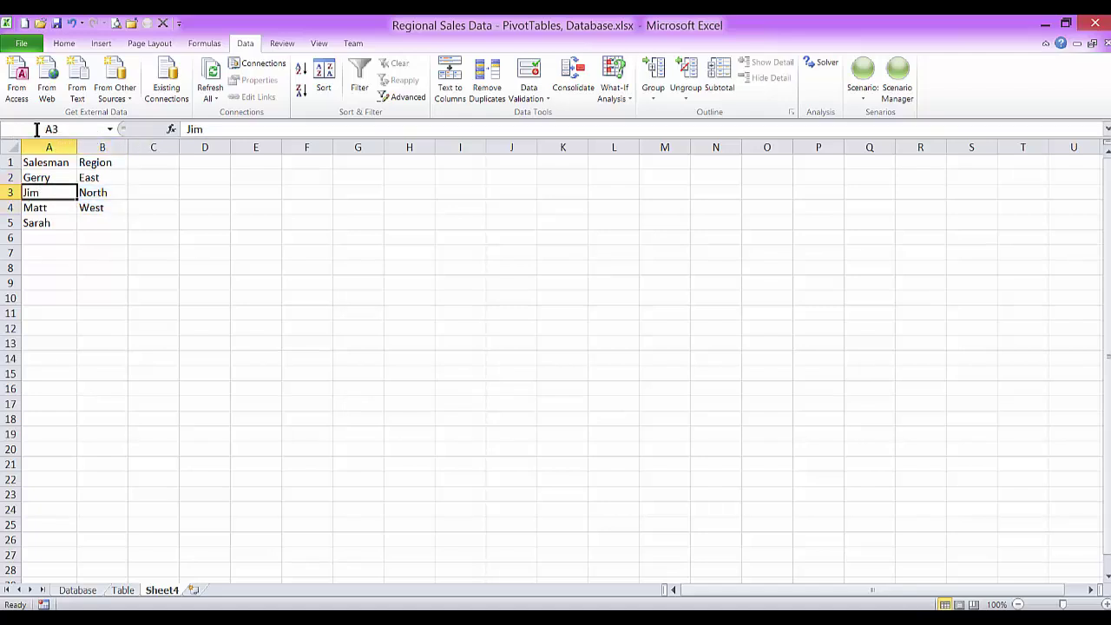
click(110, 129)
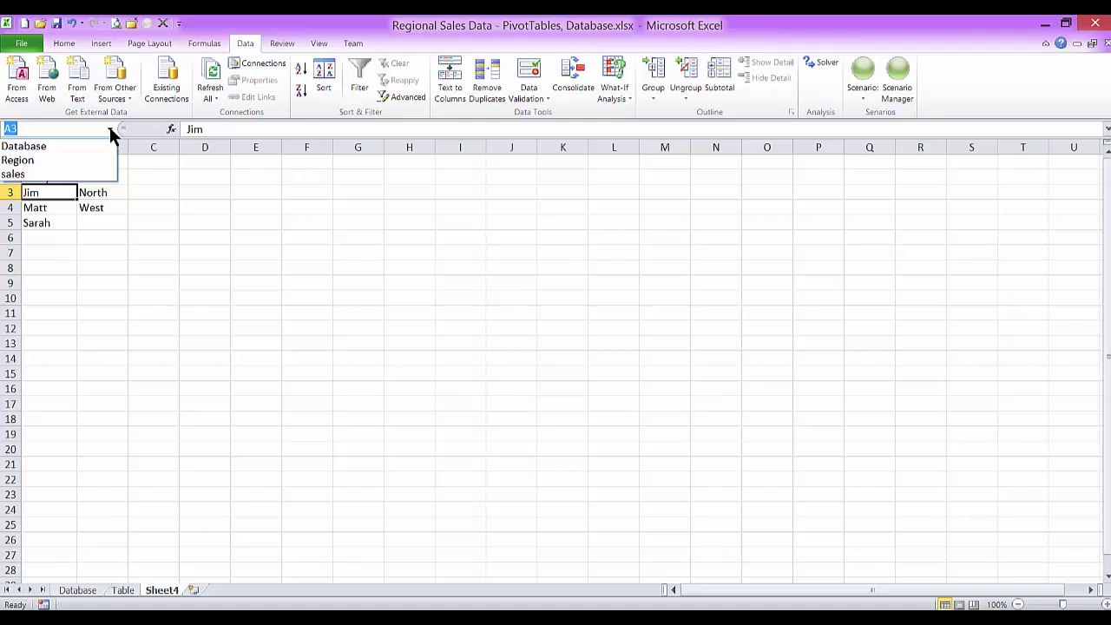
click(17, 161)
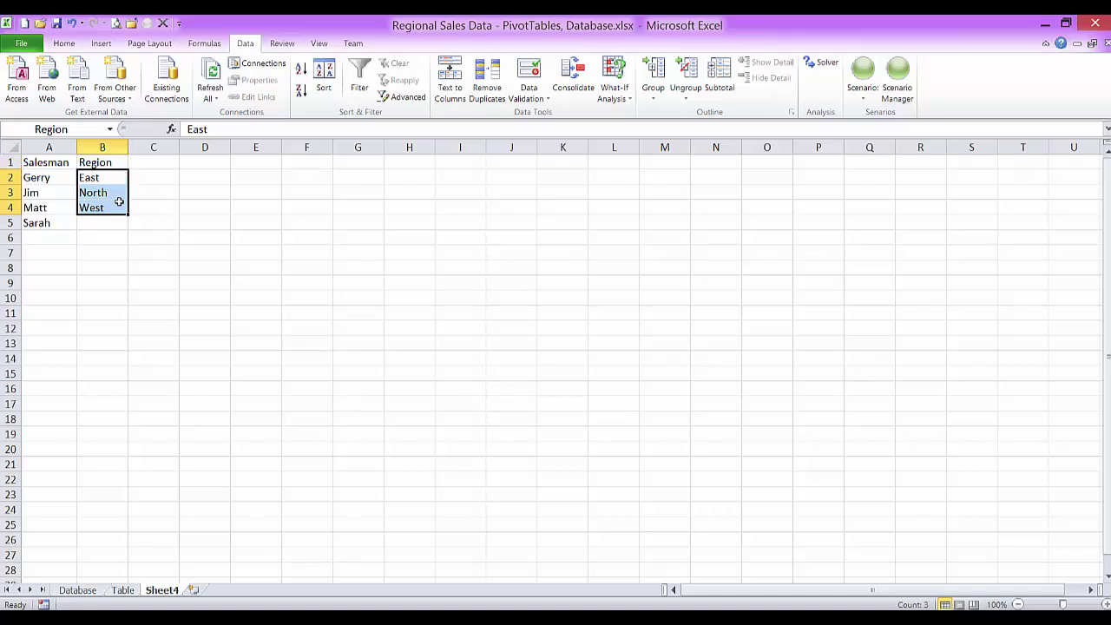
Select the Region column on the Database sheet from cell C4 down to the last row of the worksheet
click(78, 590)
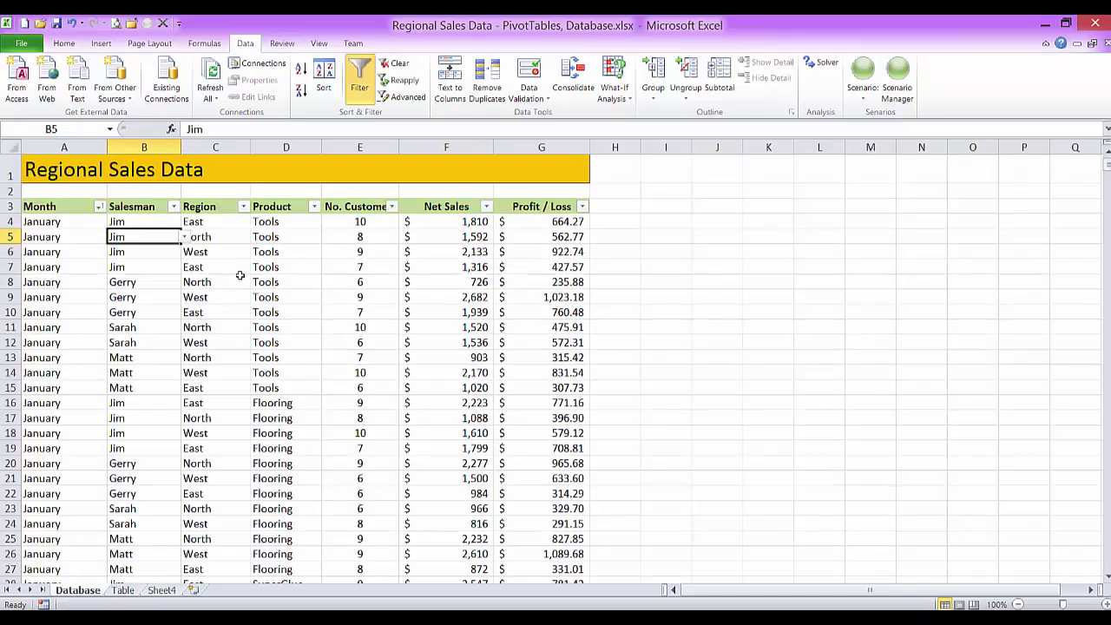
click(222, 222)
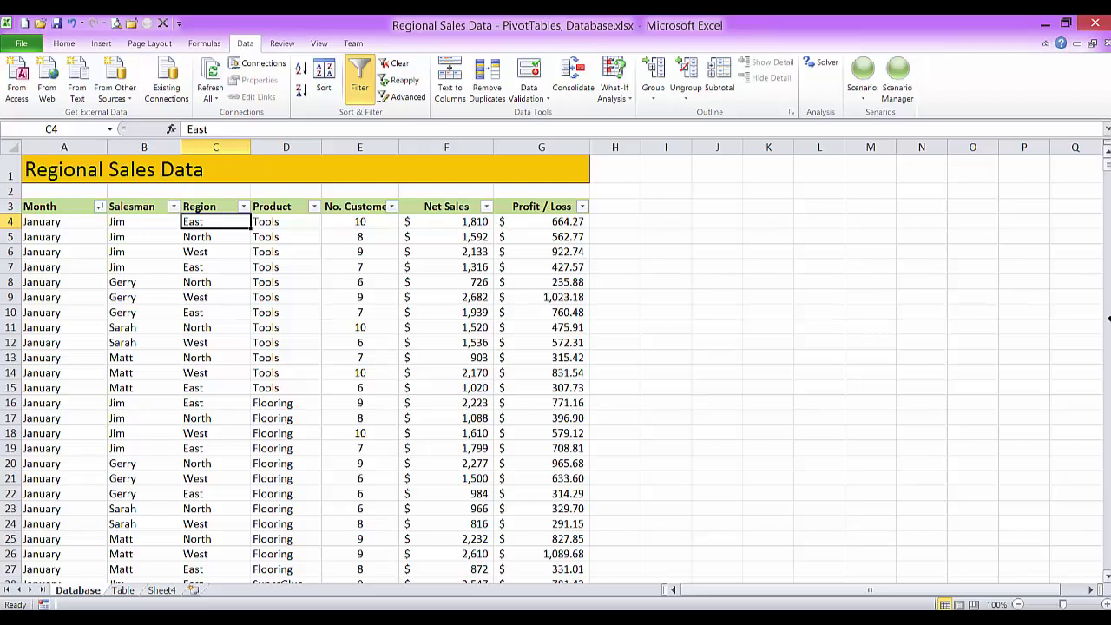
key(End)
key(shift+Down)
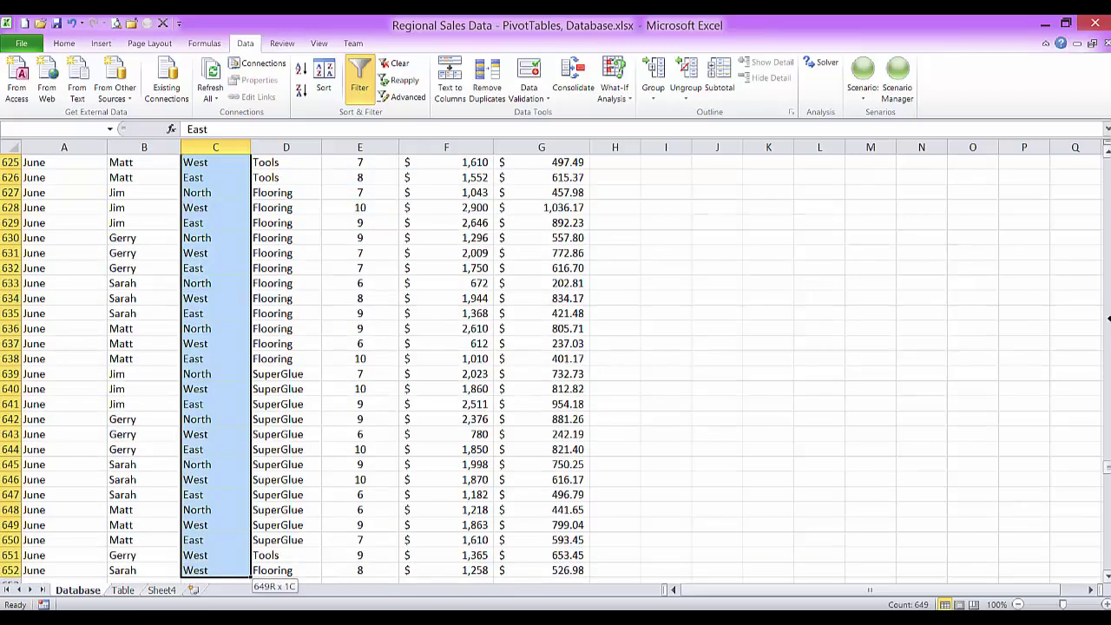
key(End)
key(shift+Down)
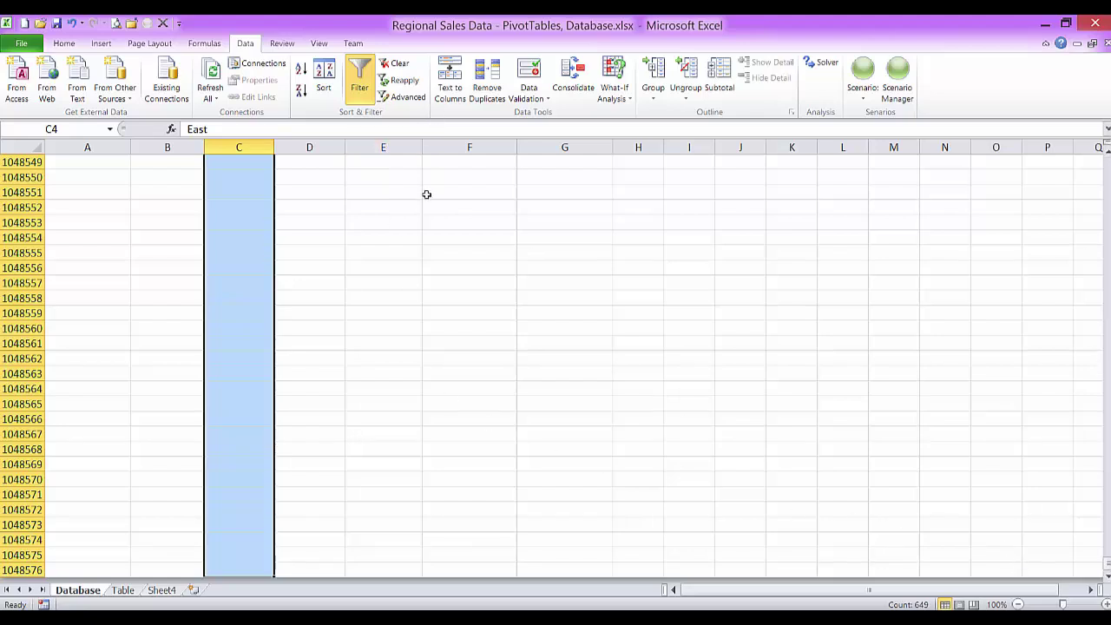
Apply List data validation to the selected Region cells with =Region as the source
click(527, 74)
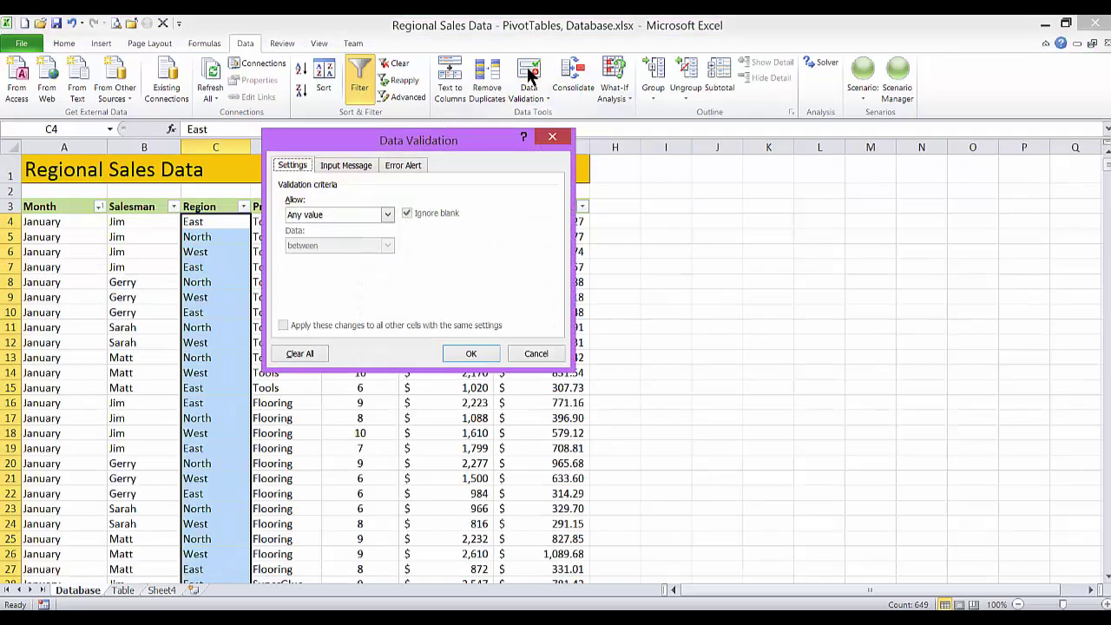
click(387, 214)
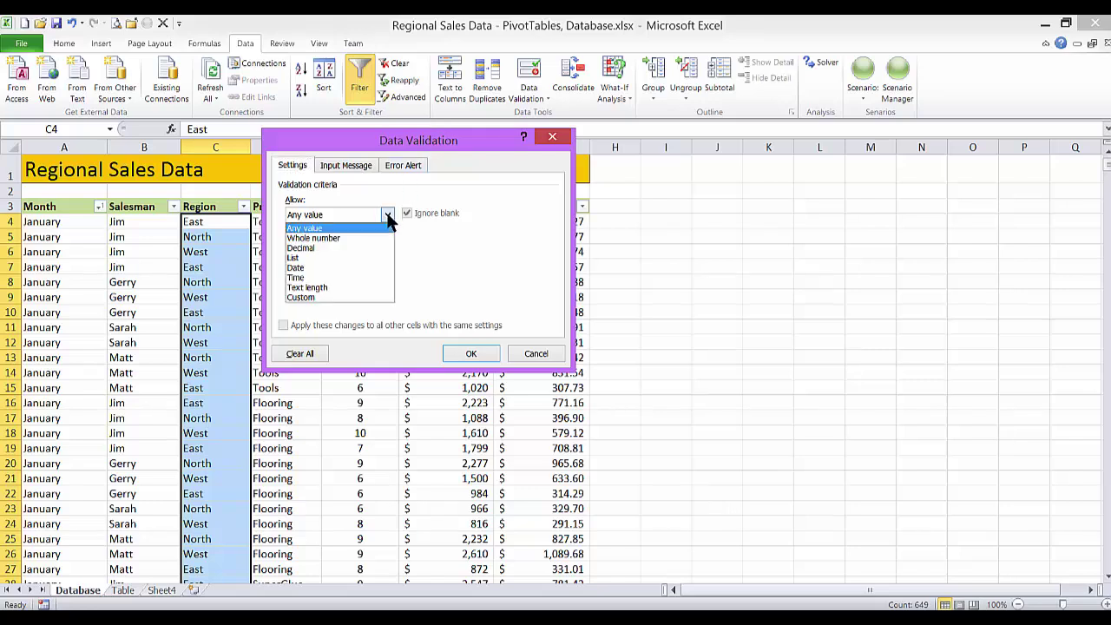
click(311, 258)
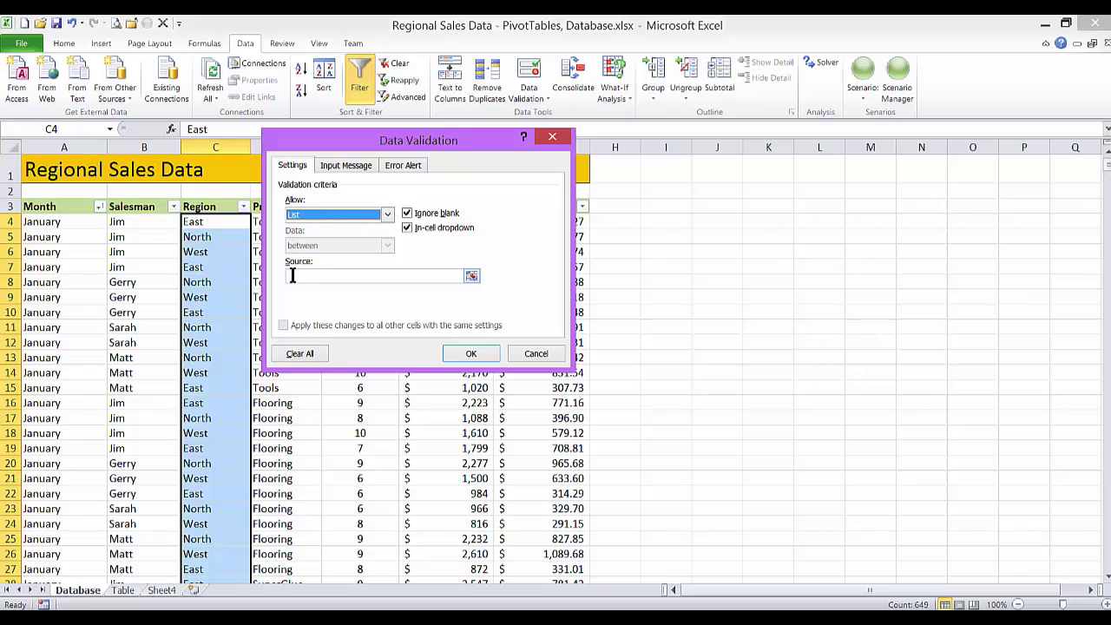
click(326, 276)
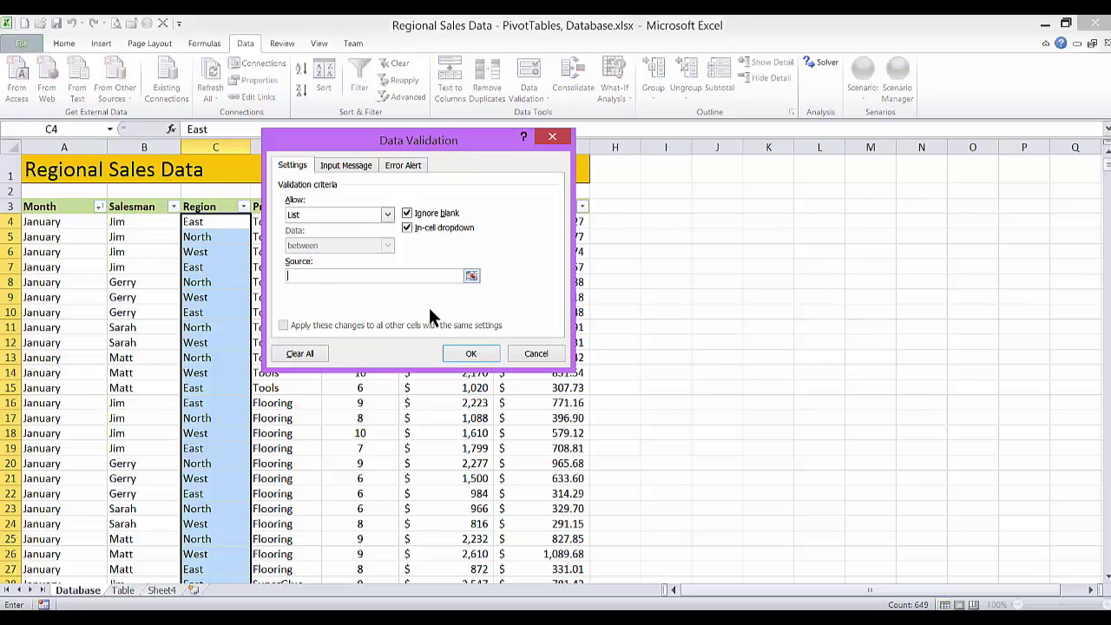
text(=Region)
click(472, 355)
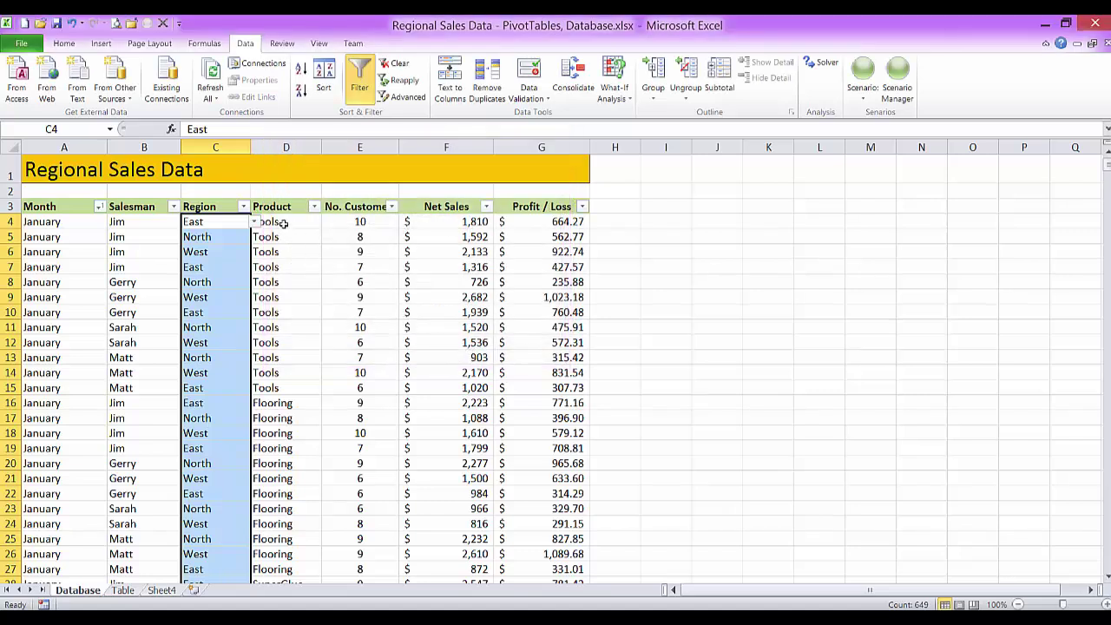
Check the validation dropdown in Region cells C4 and C7, viewing the choices in C7 without changing the entry
click(283, 223)
click(204, 222)
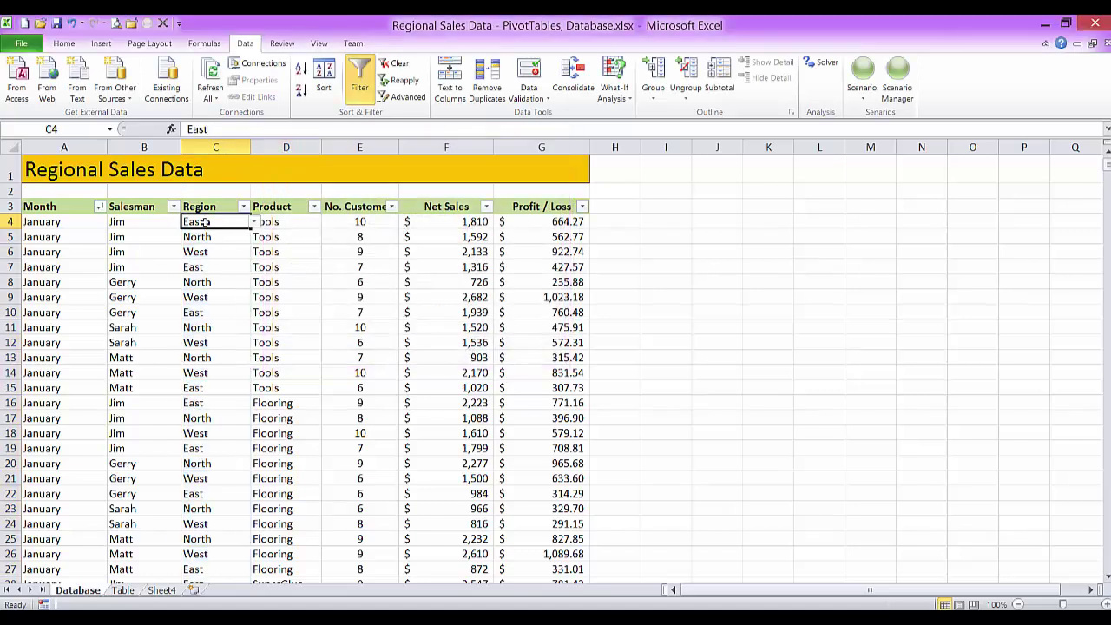
click(215, 267)
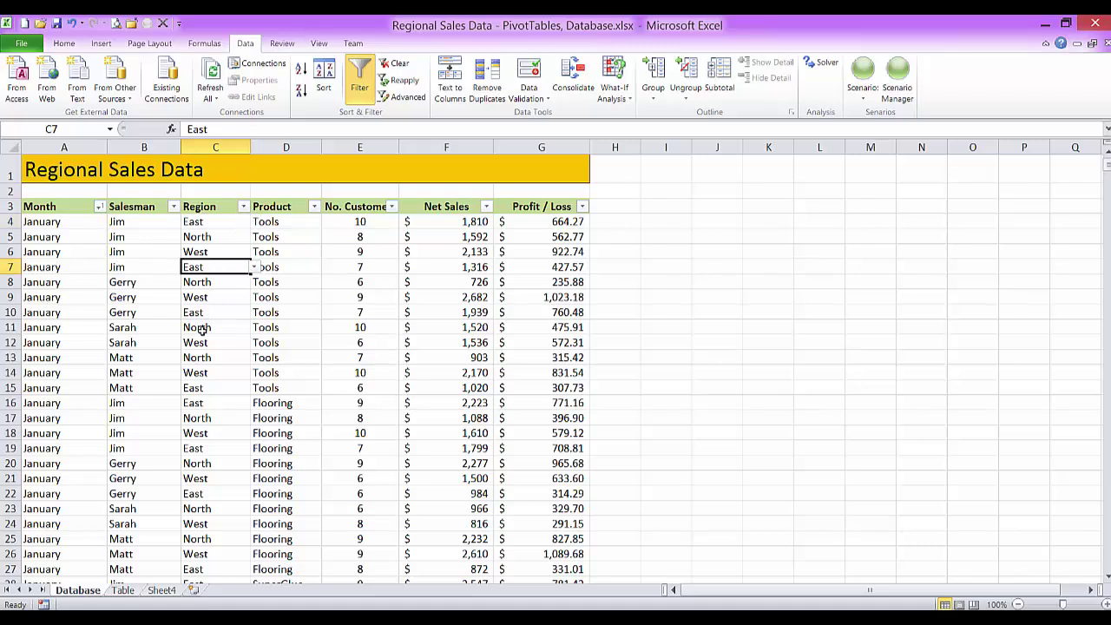
click(255, 268)
click(255, 268)
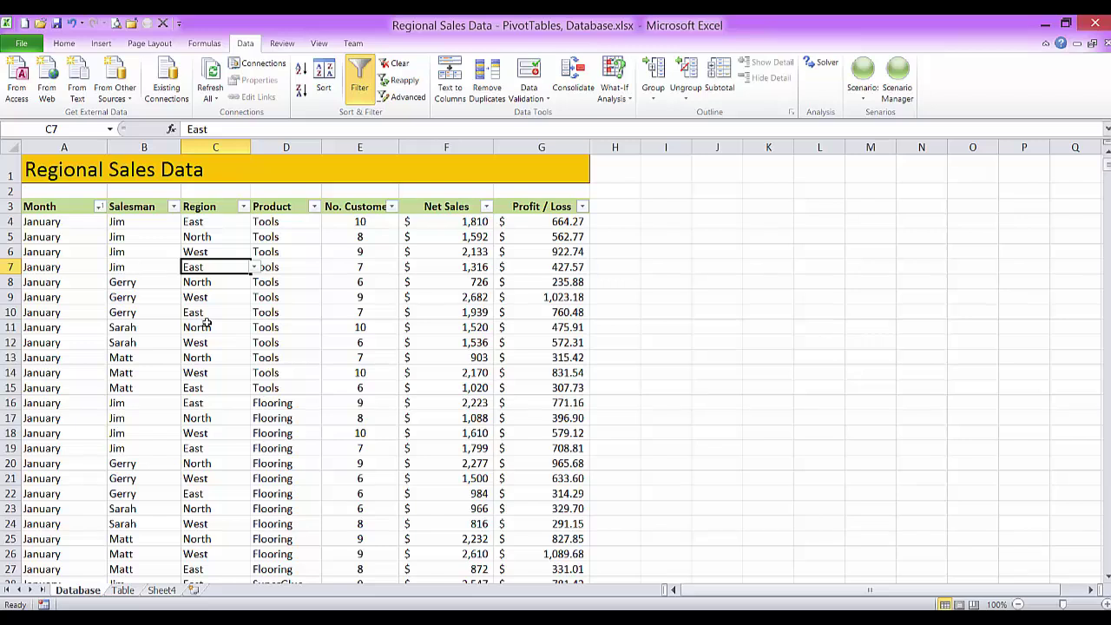
Check the distinct entries in the Database sheet's Product column, and add the heading Product in cell C1 of Sheet4
click(316, 208)
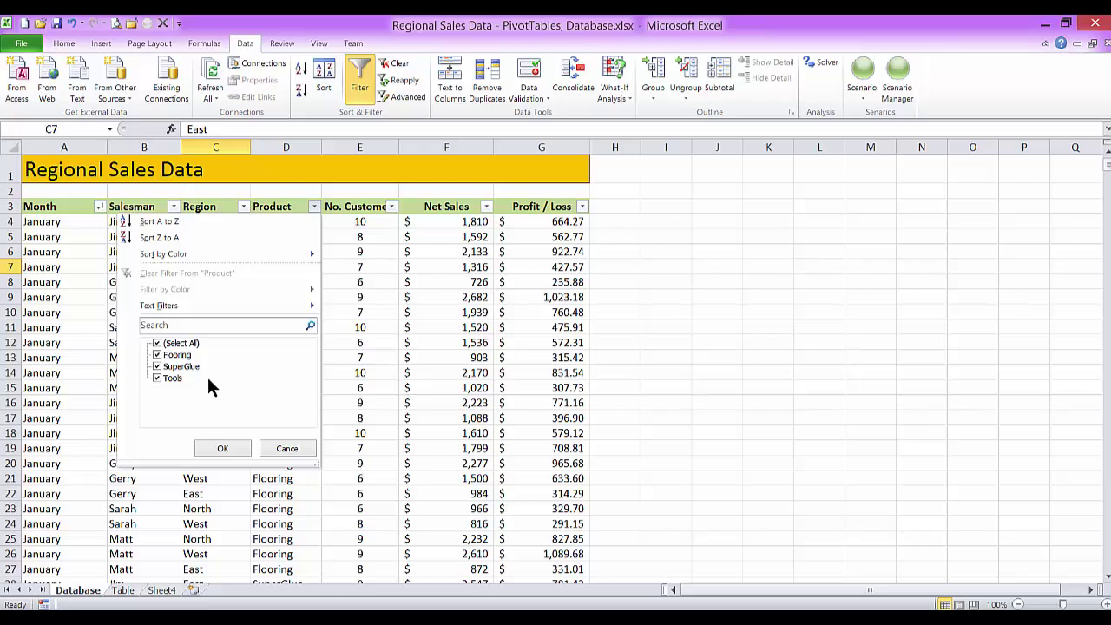
click(284, 450)
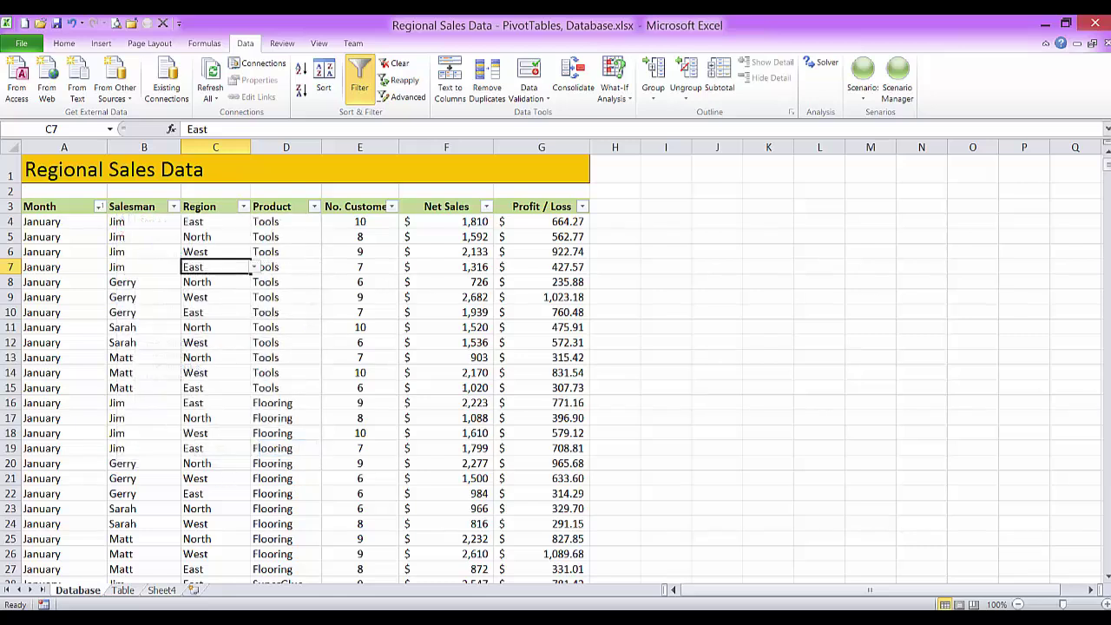
click(161, 590)
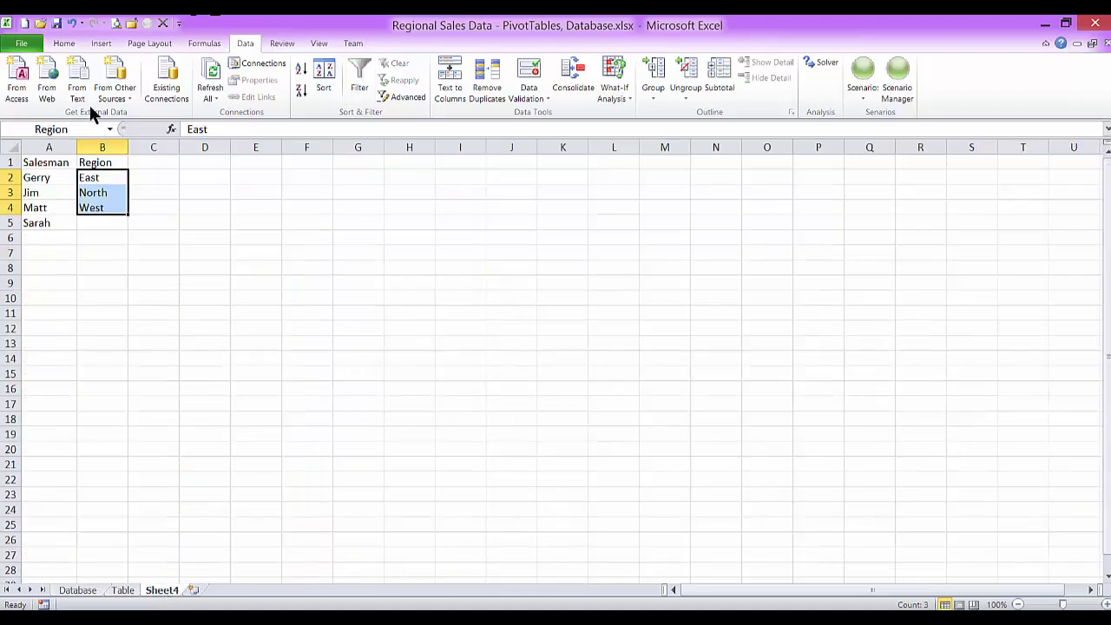
click(145, 160)
text({P)
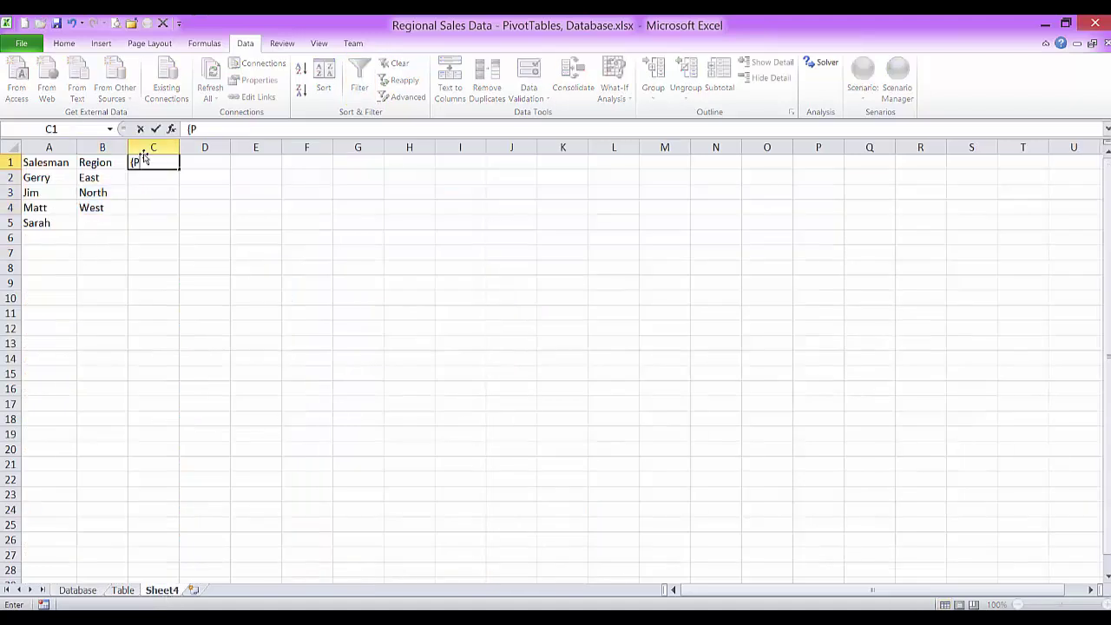
key(BackSpace)
key(BackSpace)
text(Product)
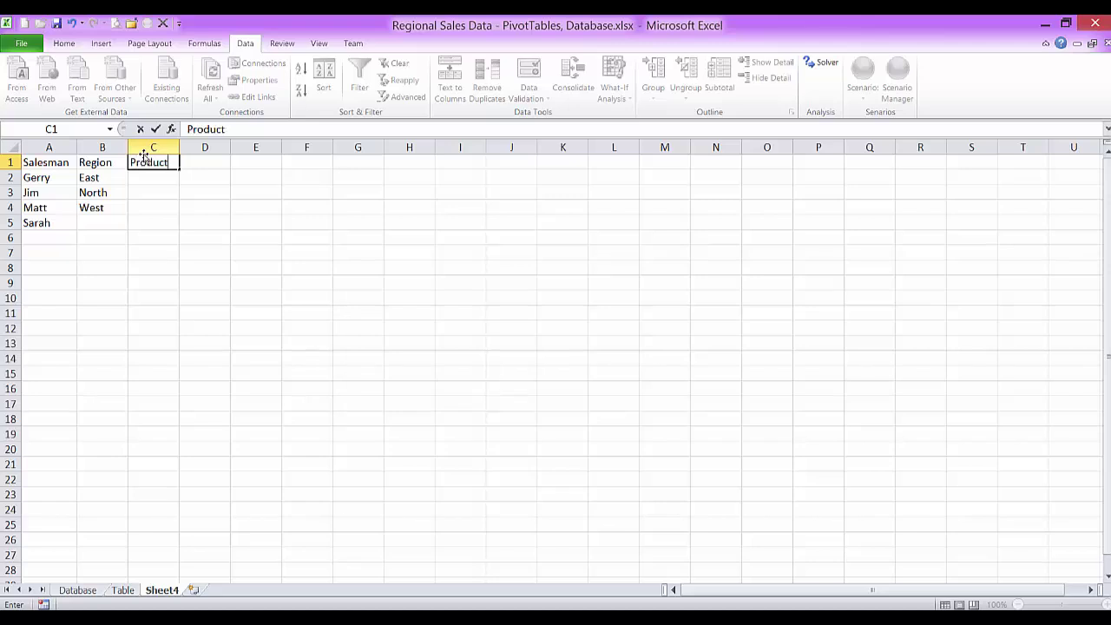
key(Return)
List Flooring, SuperGlue and Tools in cells C2 to C4 under the Product heading
text(F)
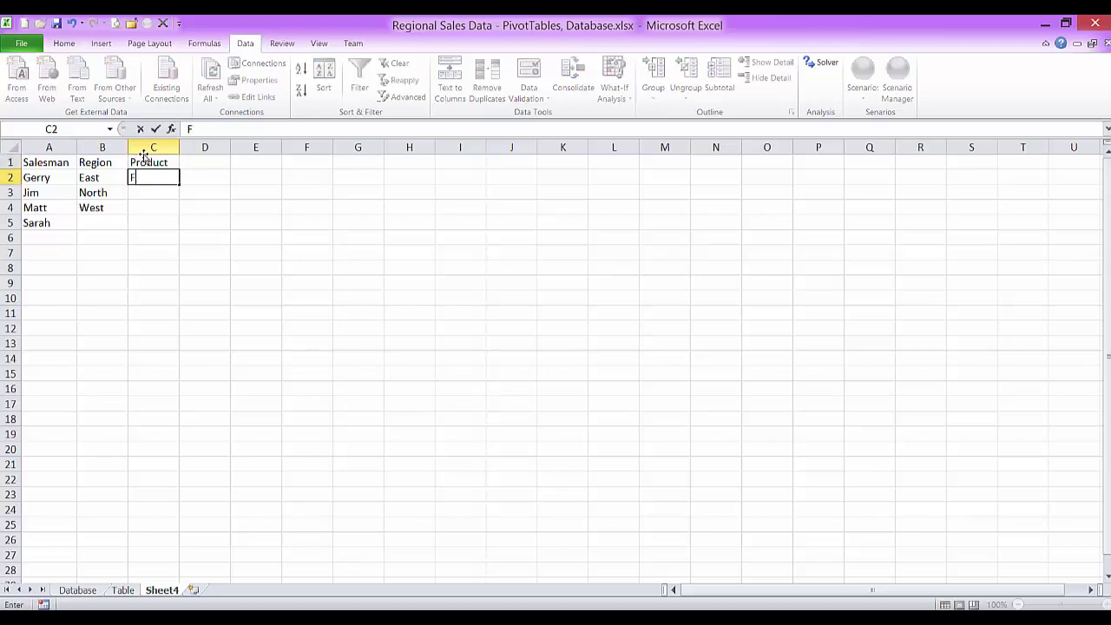
text(looring)
key(Return)
text(Super)
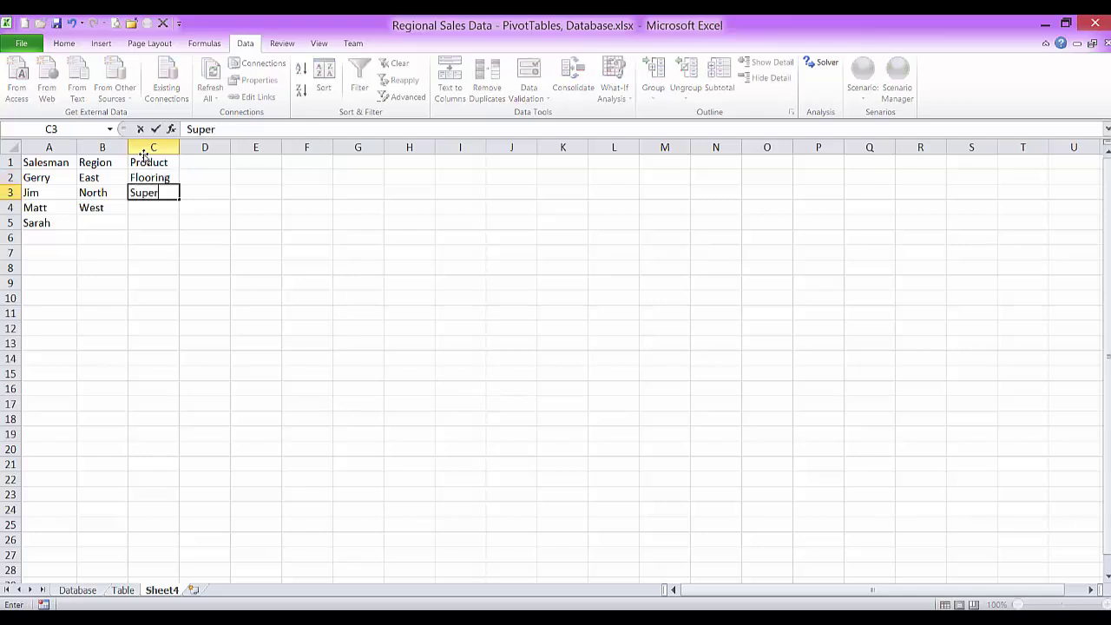
text(Glue)
key(Return)
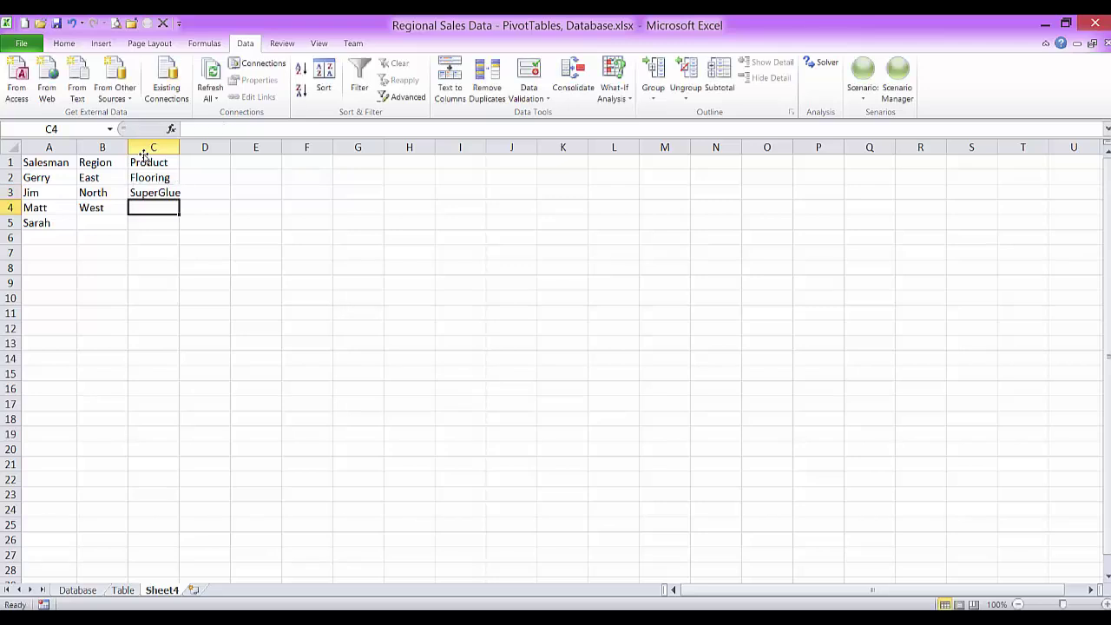
text(Tools)
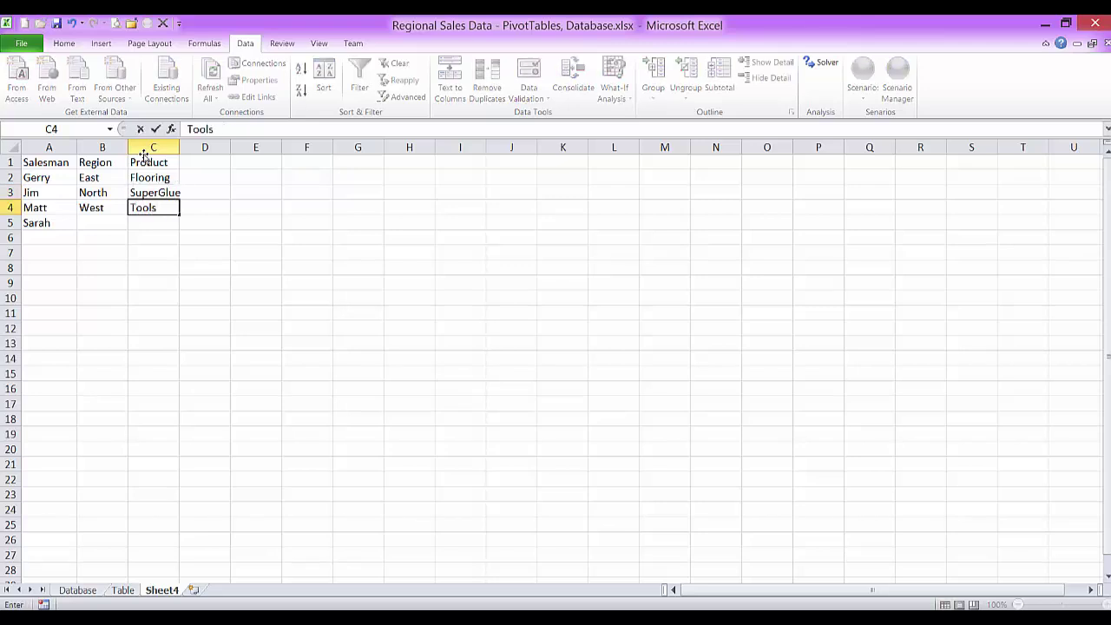
key(ctrl+Return)
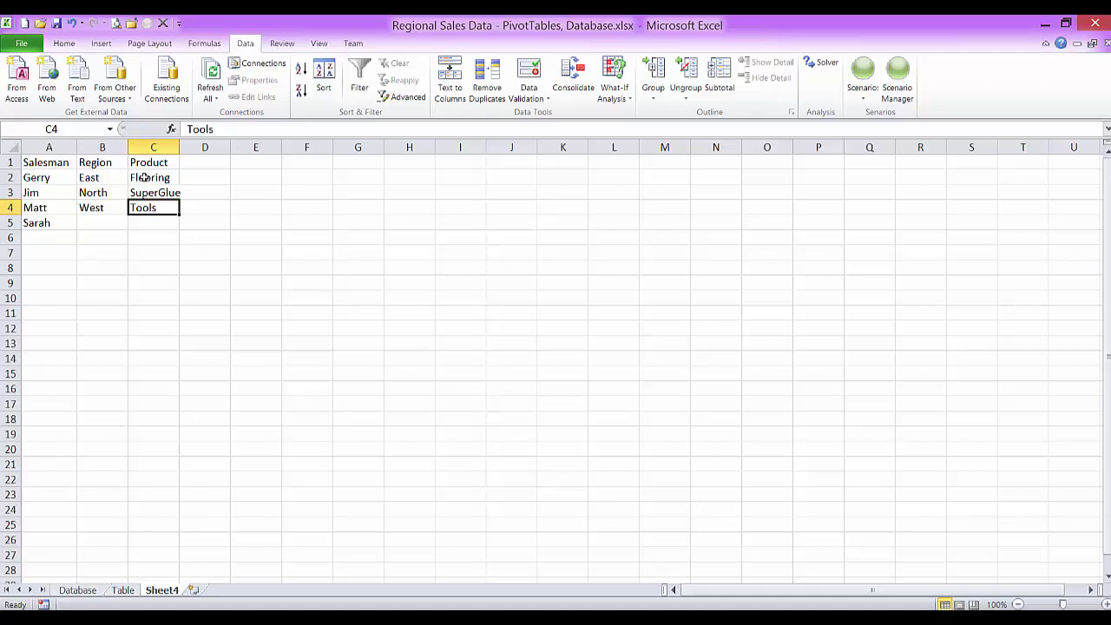
Make the Salesman, Region and Product headings in A1:C1 bold
drag(42, 165, 154, 162)
click(64, 43)
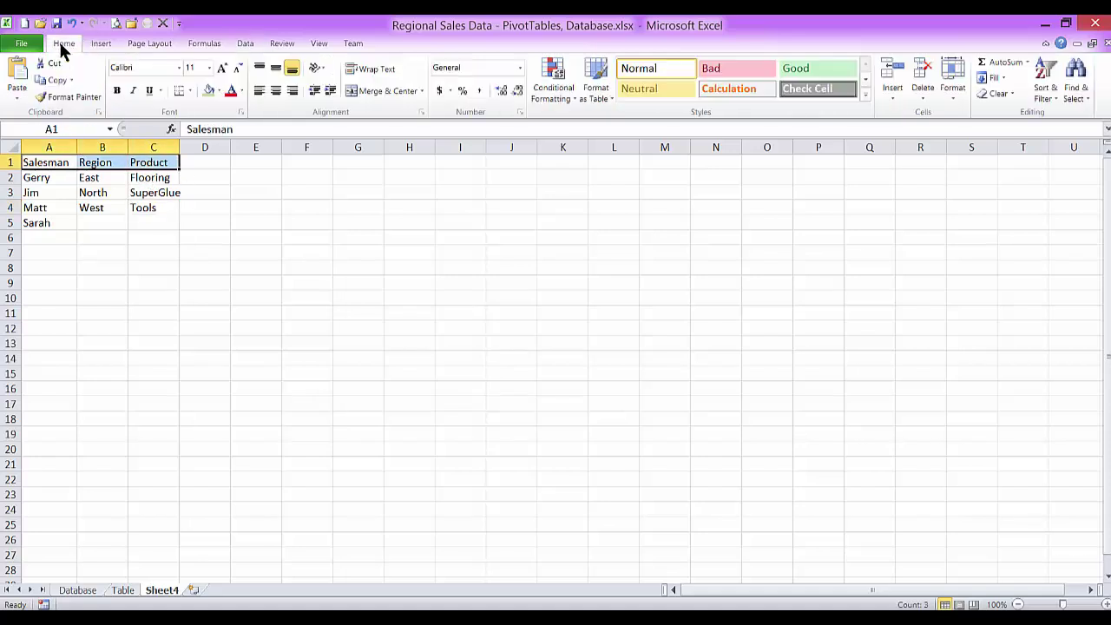
click(117, 91)
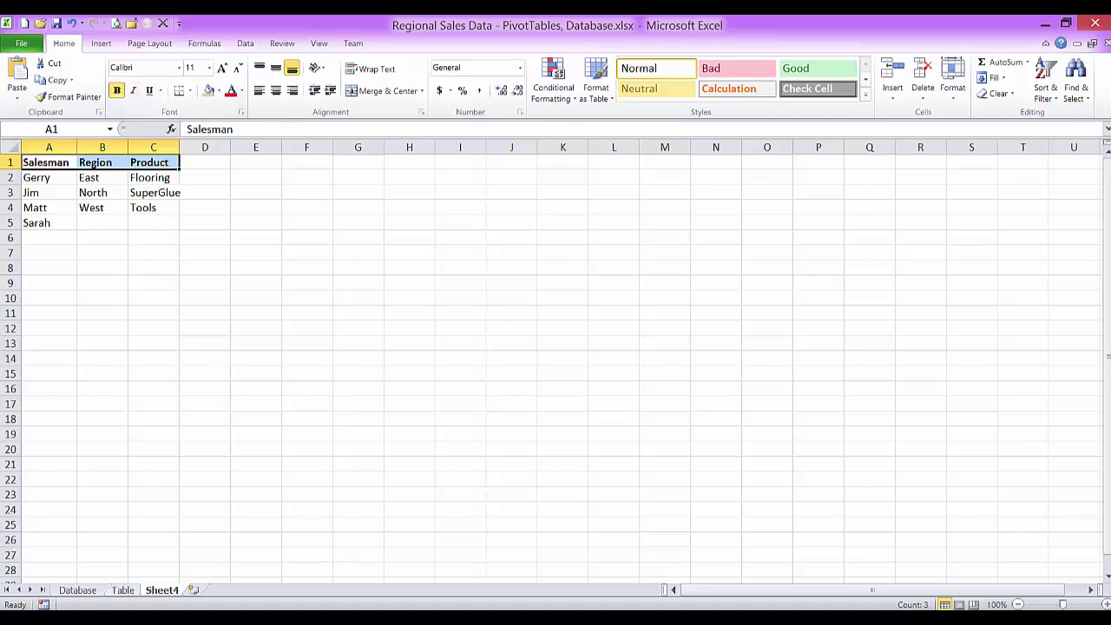
Select the Product column on the Database sheet from cell D4 down to the last row of the worksheet
click(89, 593)
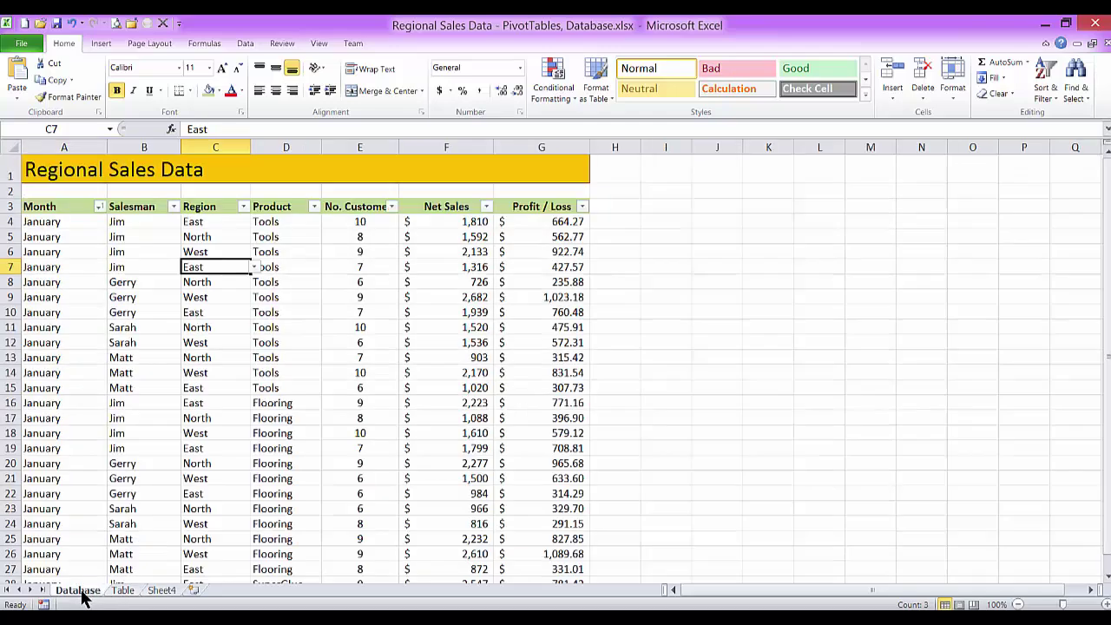
click(283, 222)
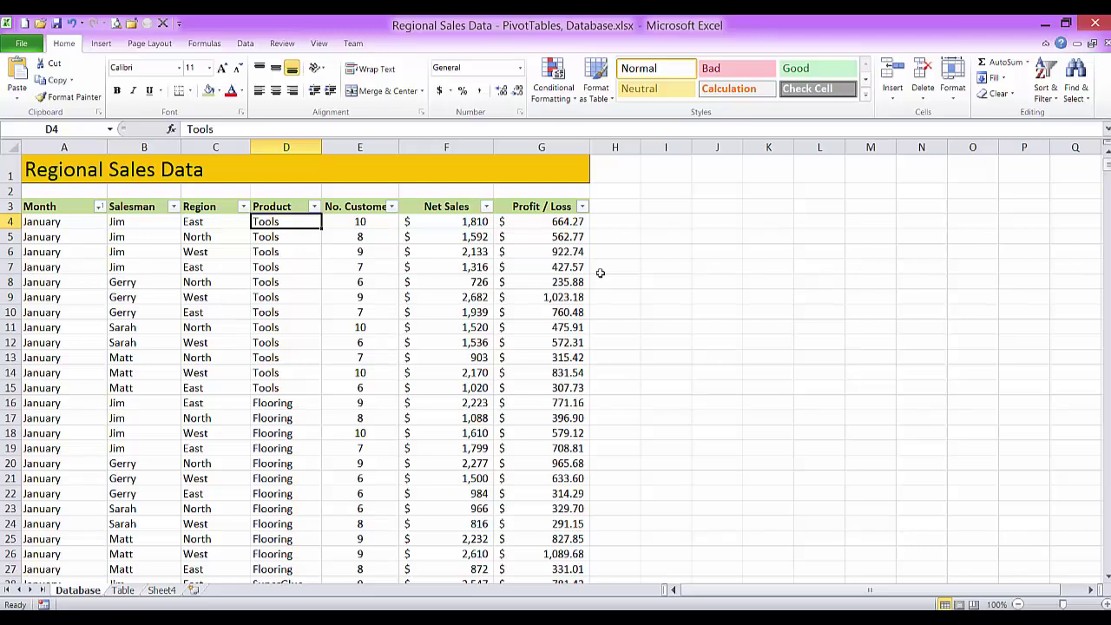
key(End)
key(shift+Down)
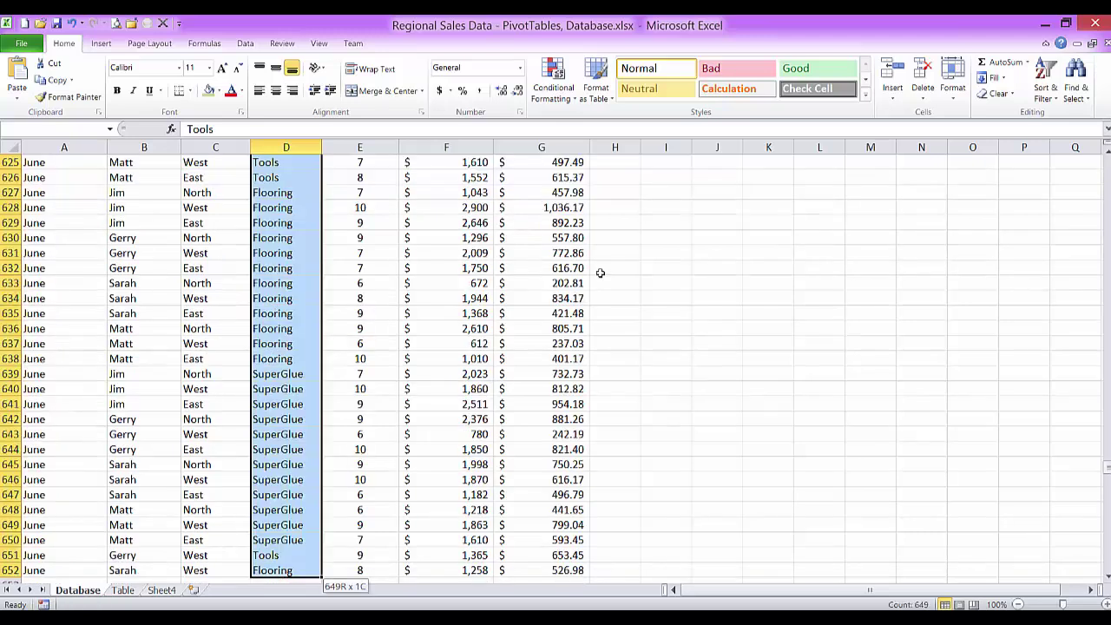
key(End)
key(shift+Down)
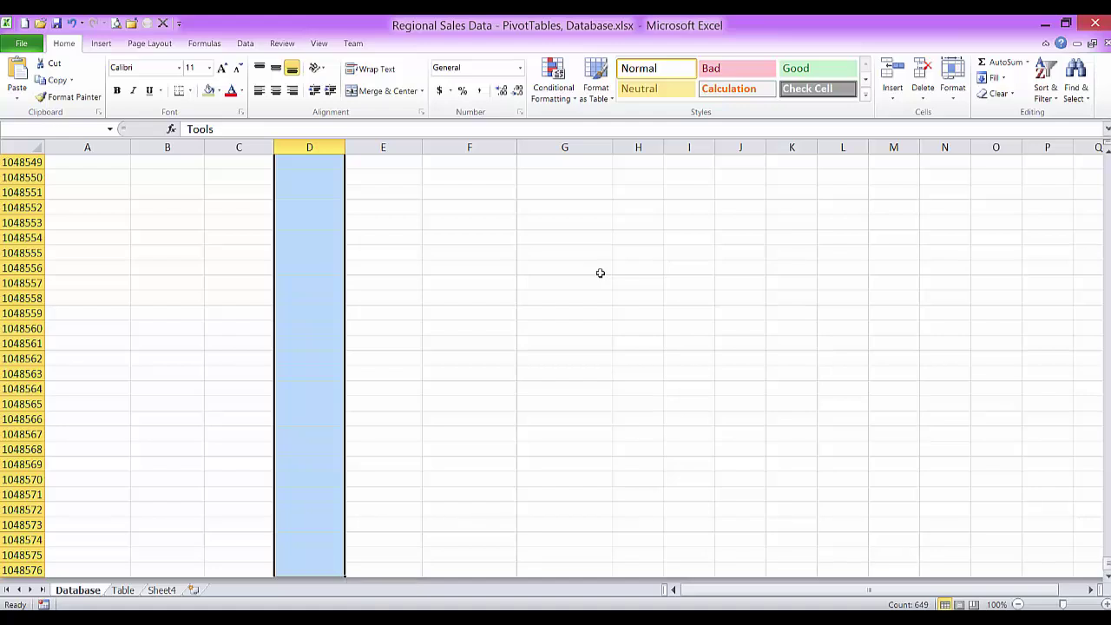
scroll(445, 298, up, 14)
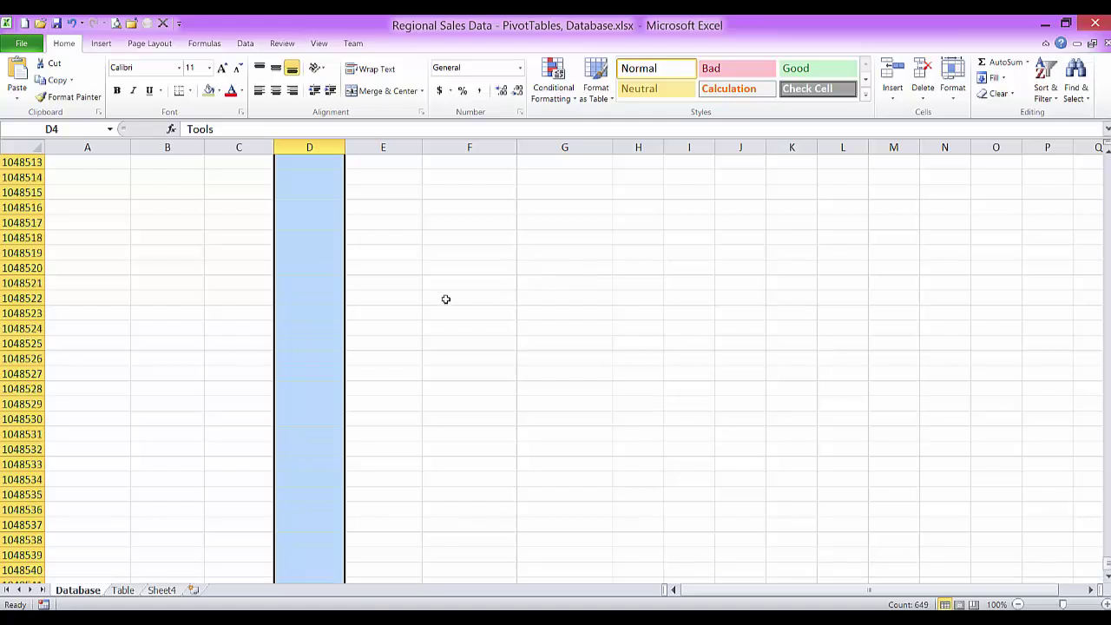
Set up List data validation for the selected Product cells with =Sheet4!$C$2:$C$4 as the source
click(243, 41)
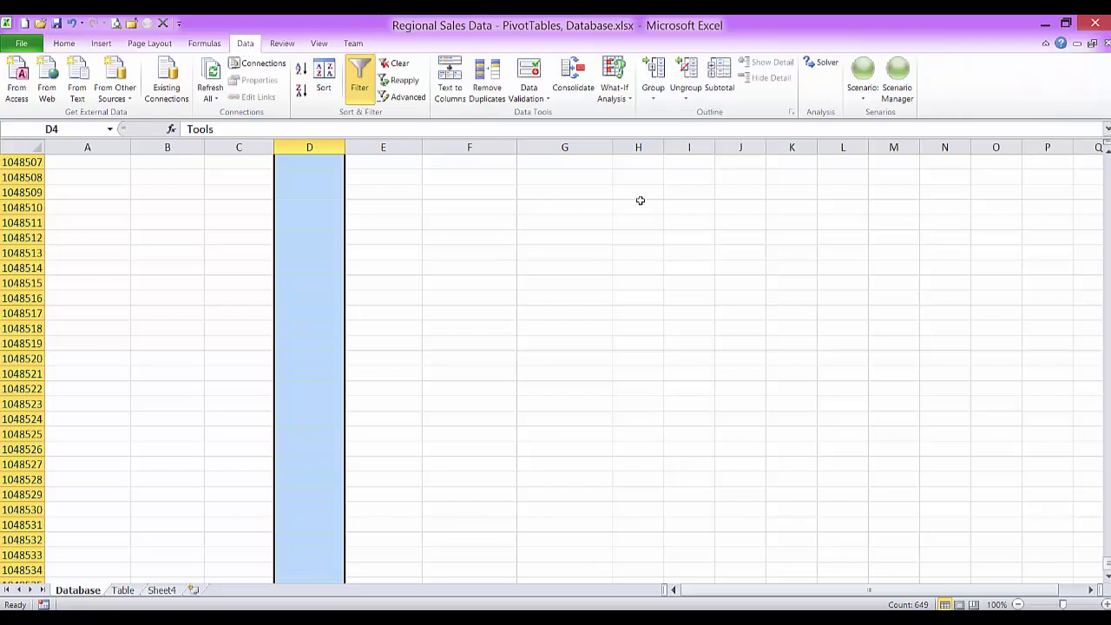
click(530, 76)
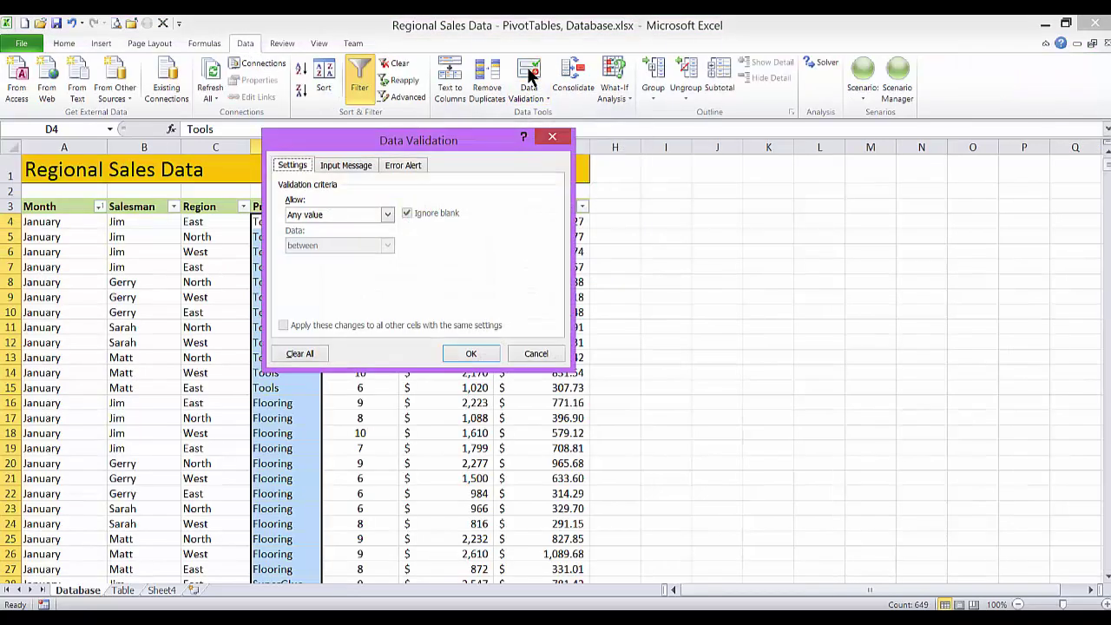
click(386, 214)
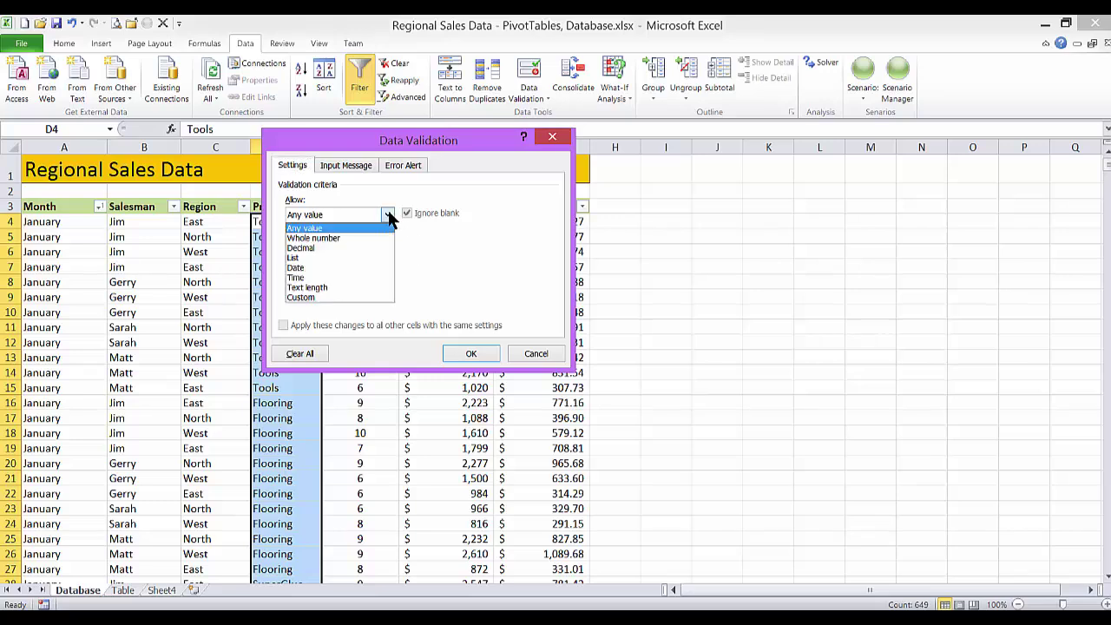
click(295, 258)
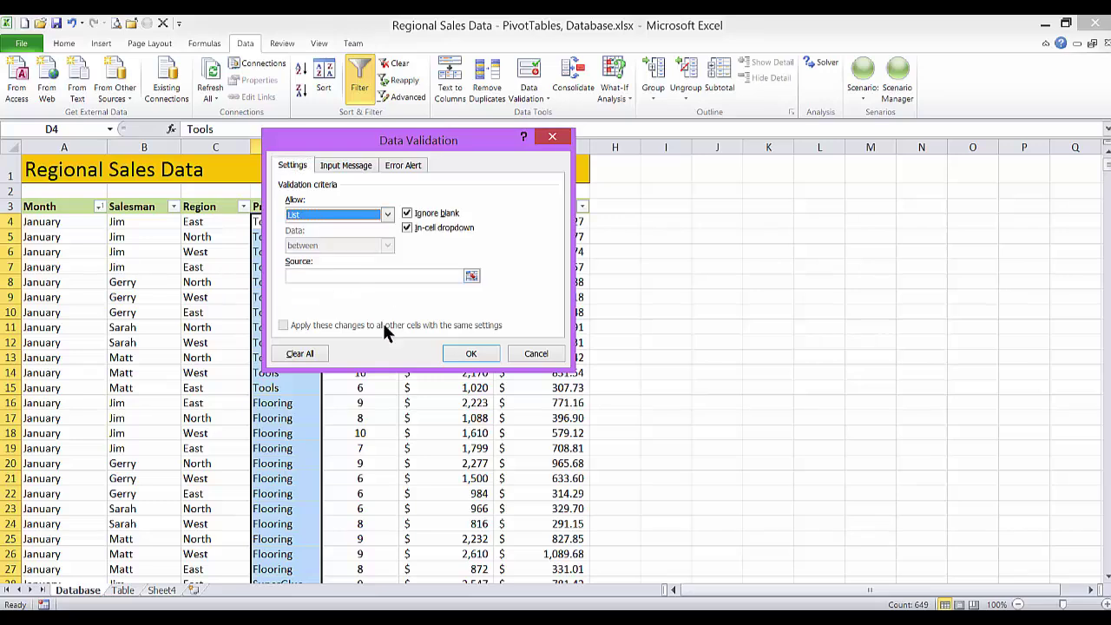
click(293, 274)
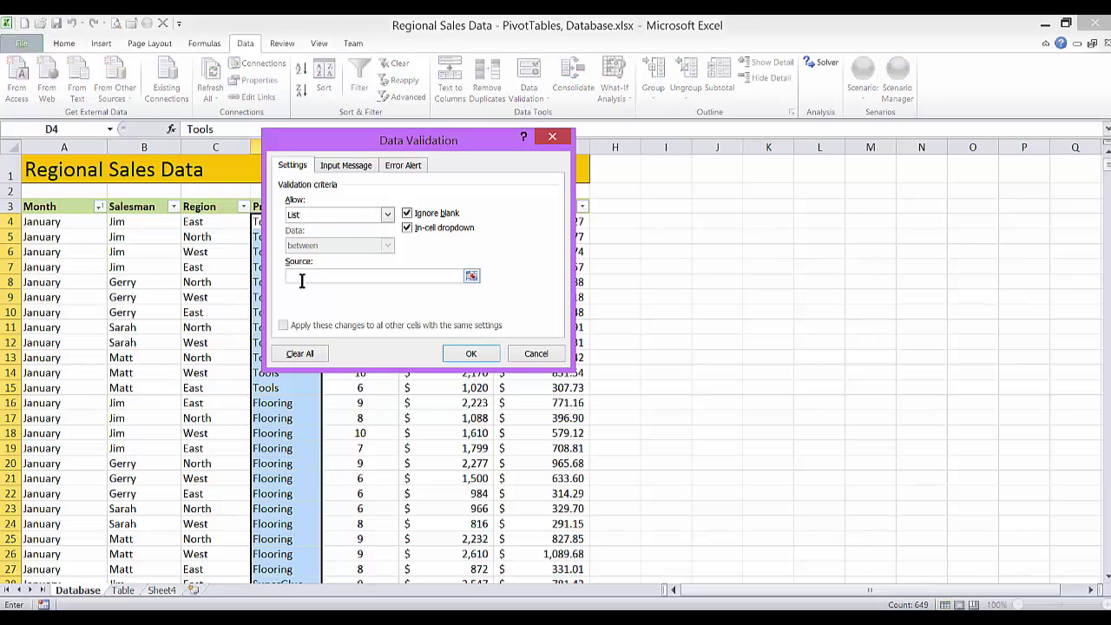
click(161, 590)
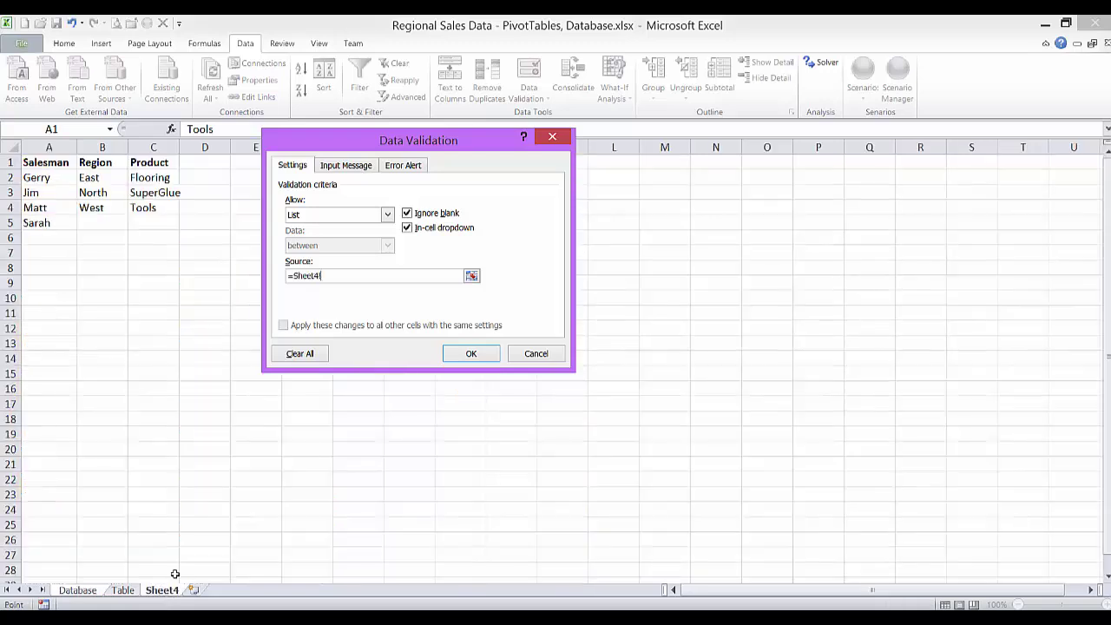
drag(145, 178, 142, 207)
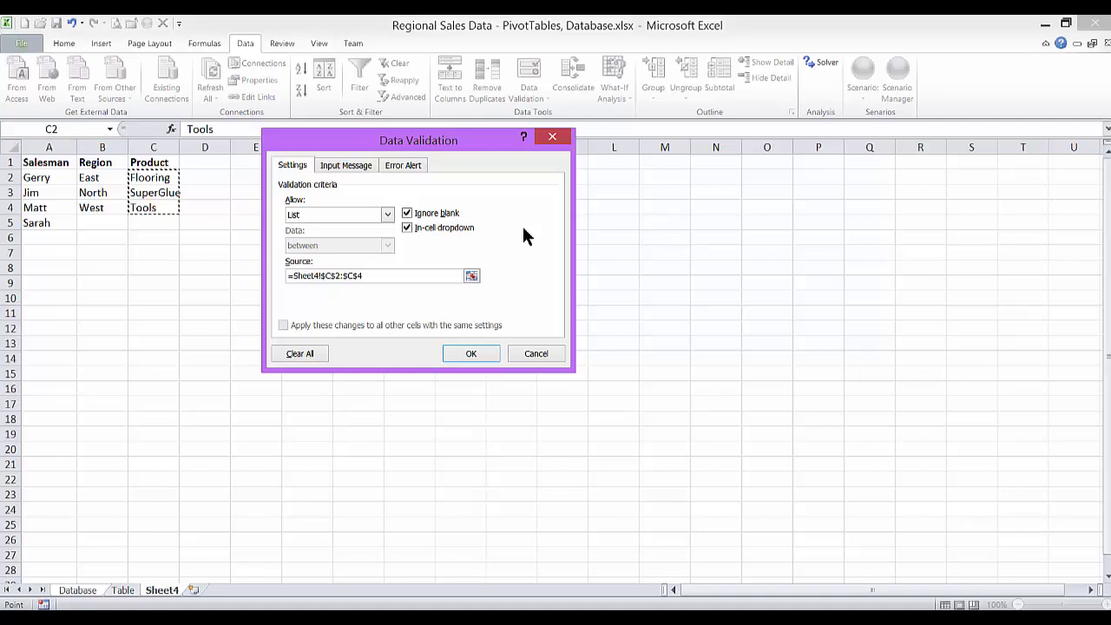
Add an input message titled Products to the validation, reading "Click on the drop-down triangle to select the correct product."
click(339, 168)
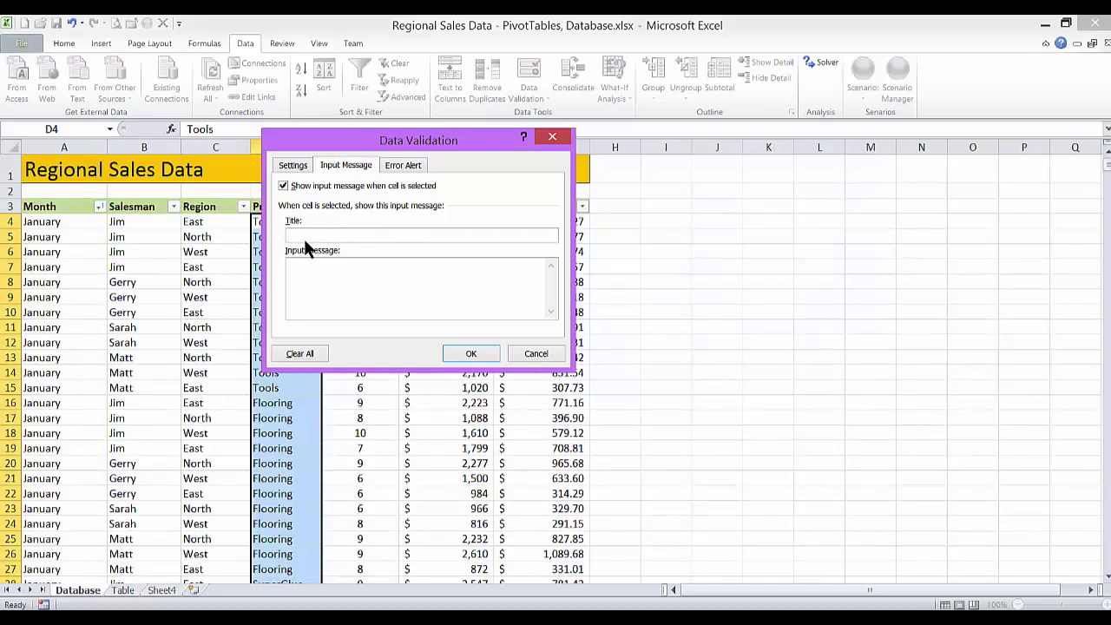
text(Pr)
key(BackSpace)
key(BackSpace)
key(BackSpace)
text(ts)
text(Click on t)
text(he drop)
text(-down tr)
text(i)
text(angle to )
text(s)
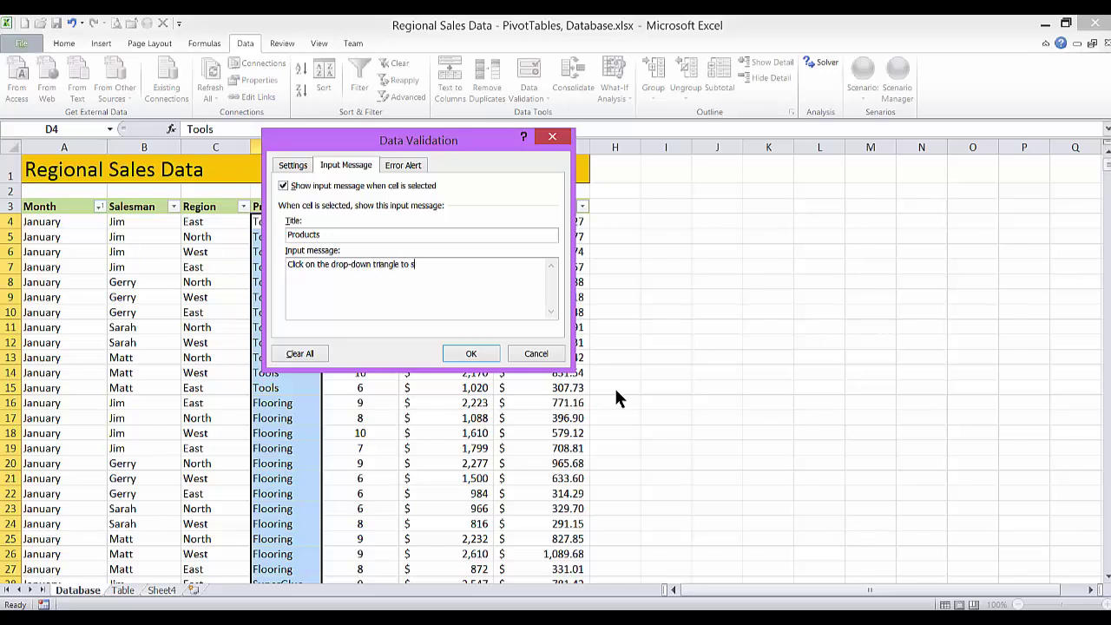
text(elect the correct product.)
Give the validation an error alert titled Product Error with the message "You must select from the list!!!"
click(403, 167)
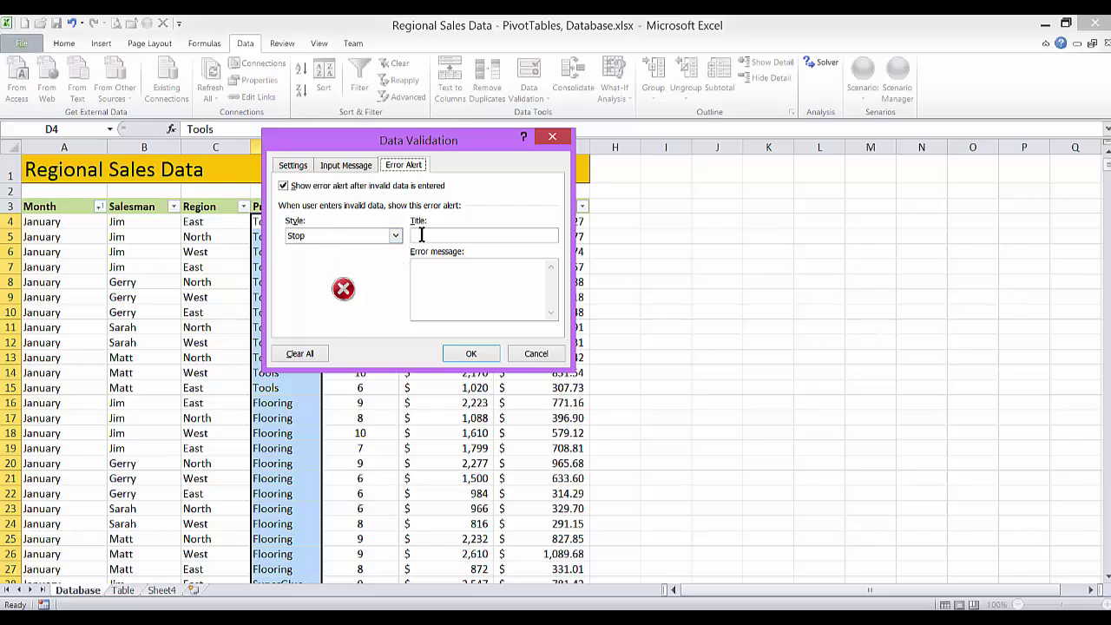
click(418, 235)
text(Product Error)
click(415, 267)
text(You must select from the list)
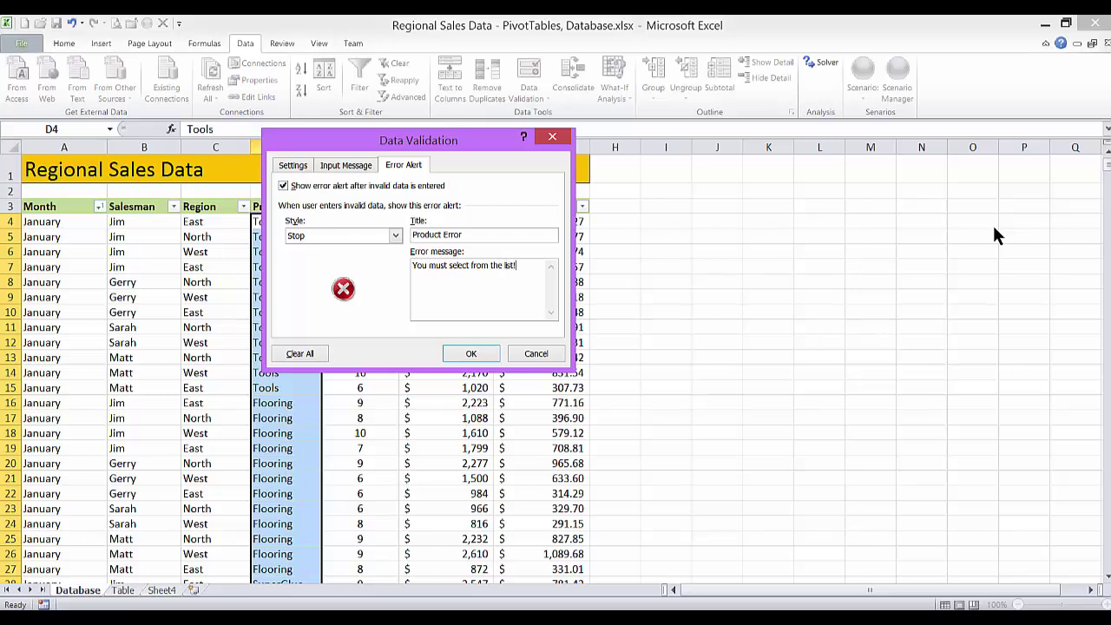
text(!!!)
Review the error alert styles, choose Stop, and apply the validation to the Product cells
click(395, 231)
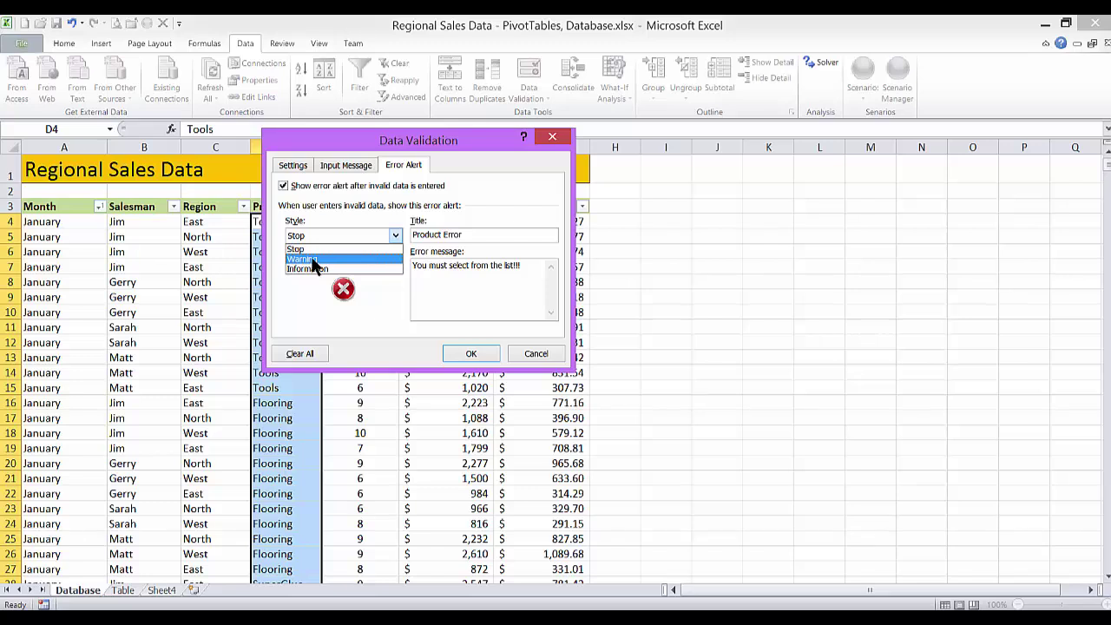
click(394, 232)
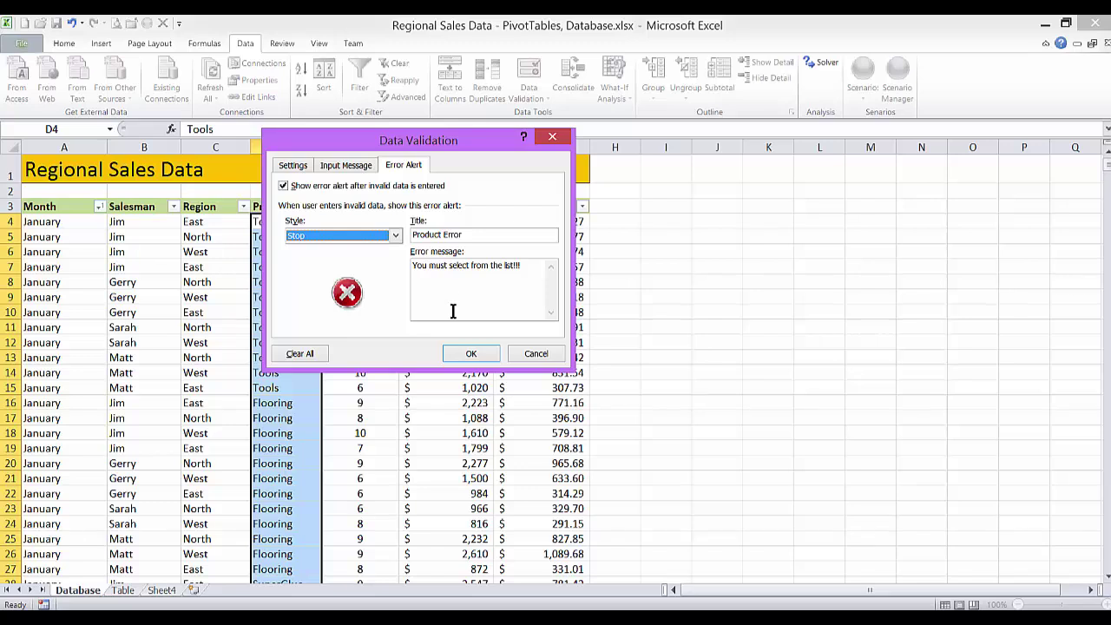
click(470, 355)
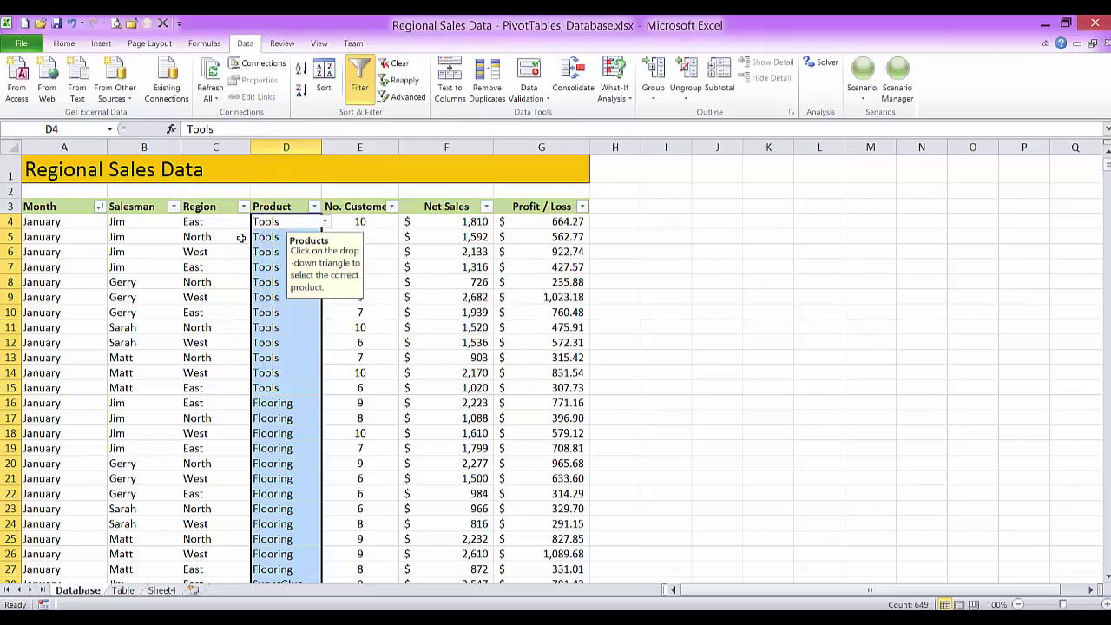
Test the Product validation by trying to enter nails in cell D6, cancel the entry, and select D11
click(214, 253)
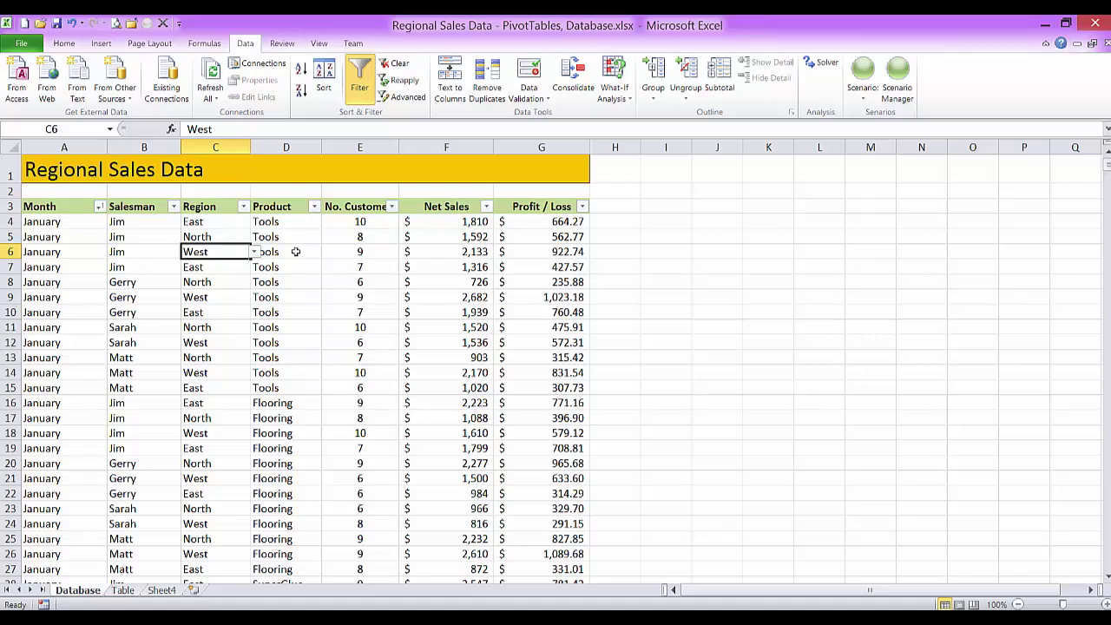
click(296, 252)
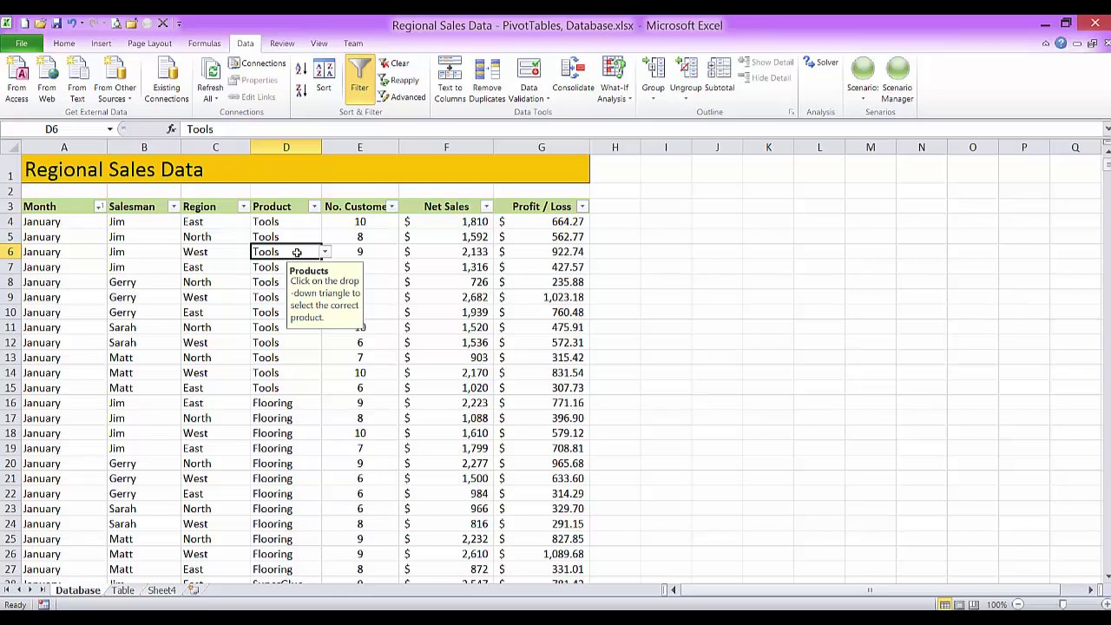
text(nials)
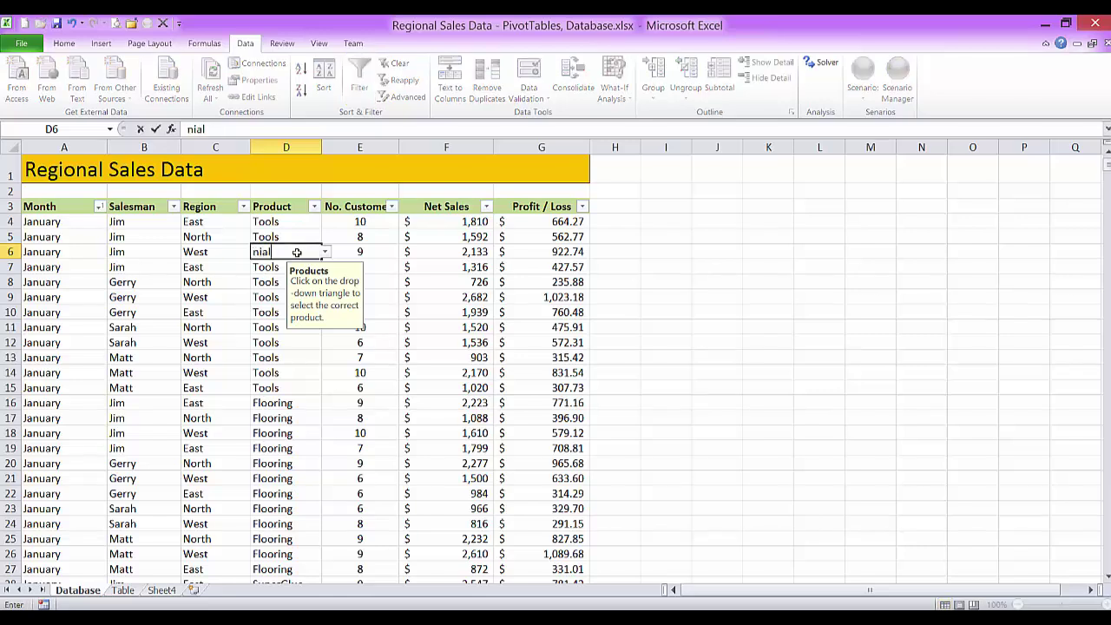
key(BackSpace)
key(BackSpace)
key(BackSpace)
key(BackSpace)
text(ails)
key(Return)
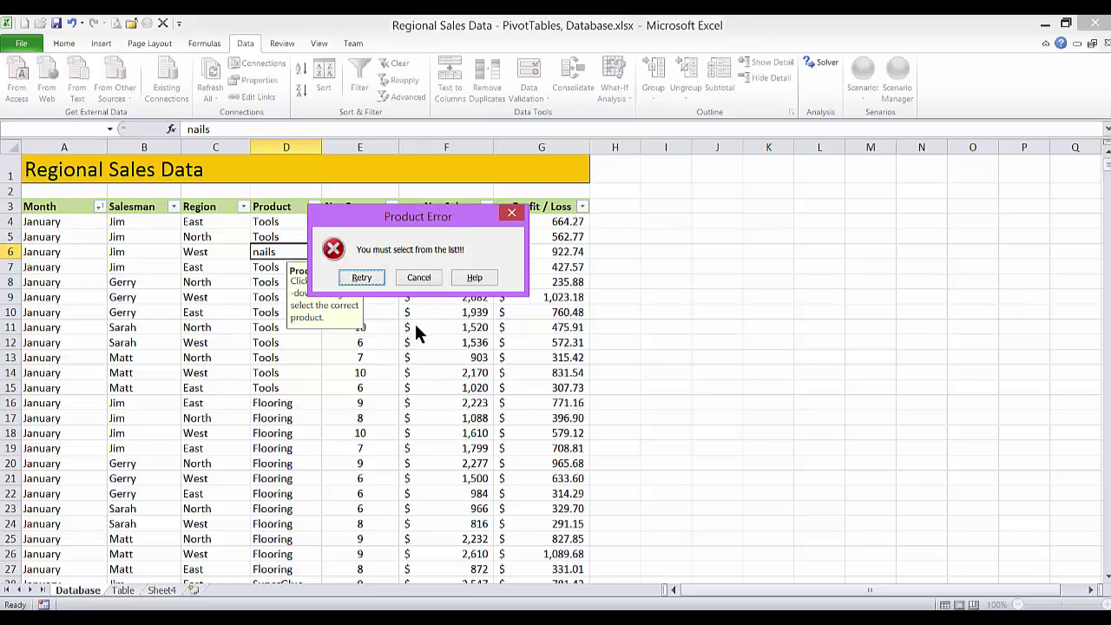
click(417, 278)
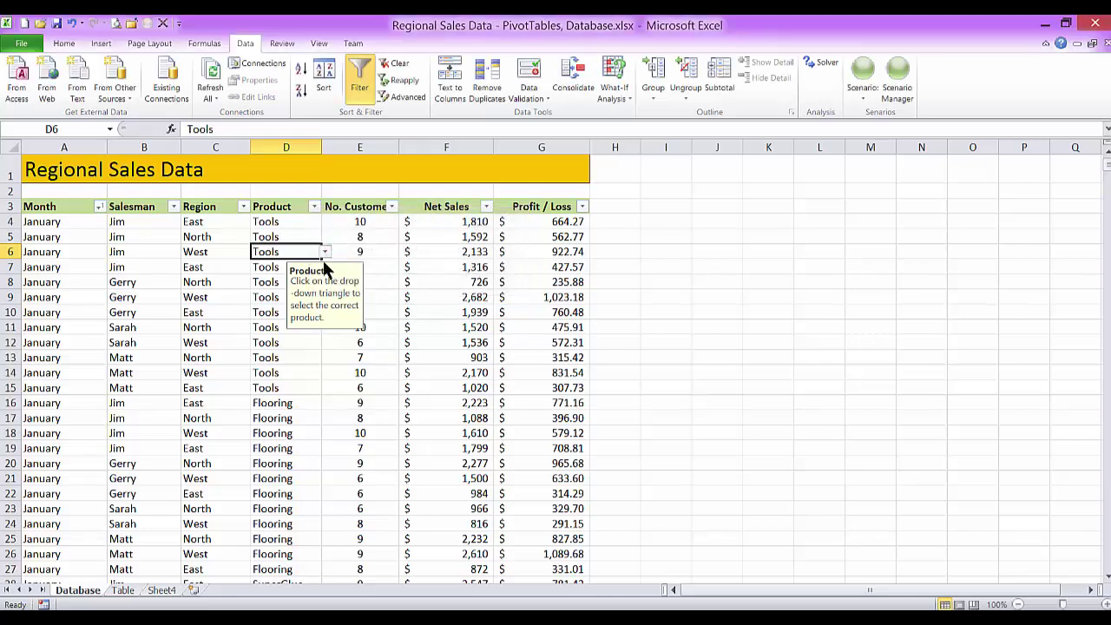
click(272, 329)
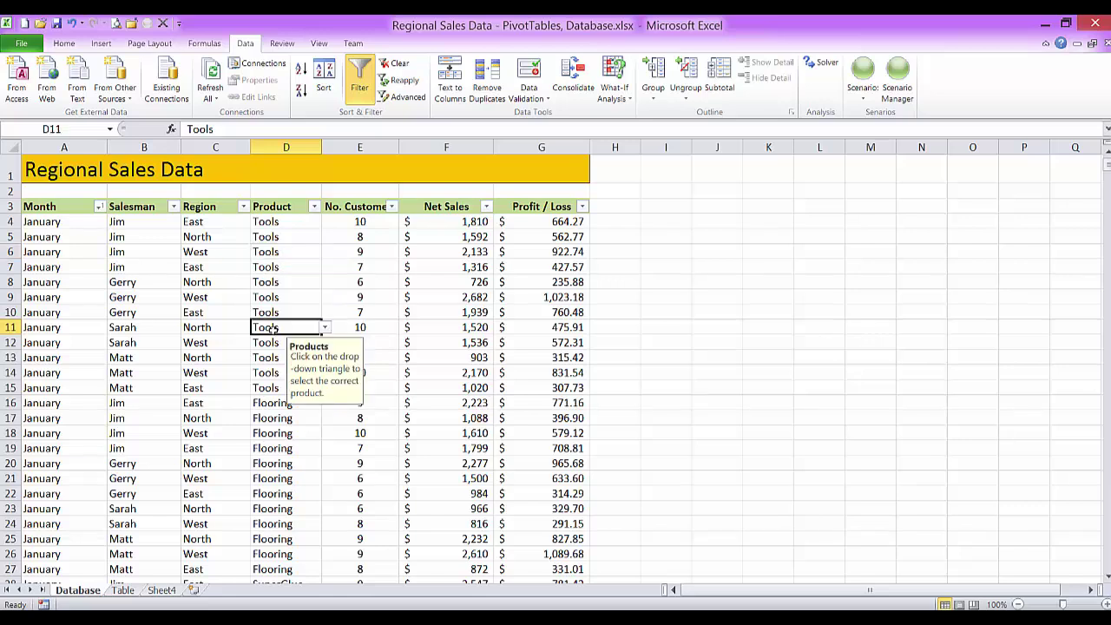